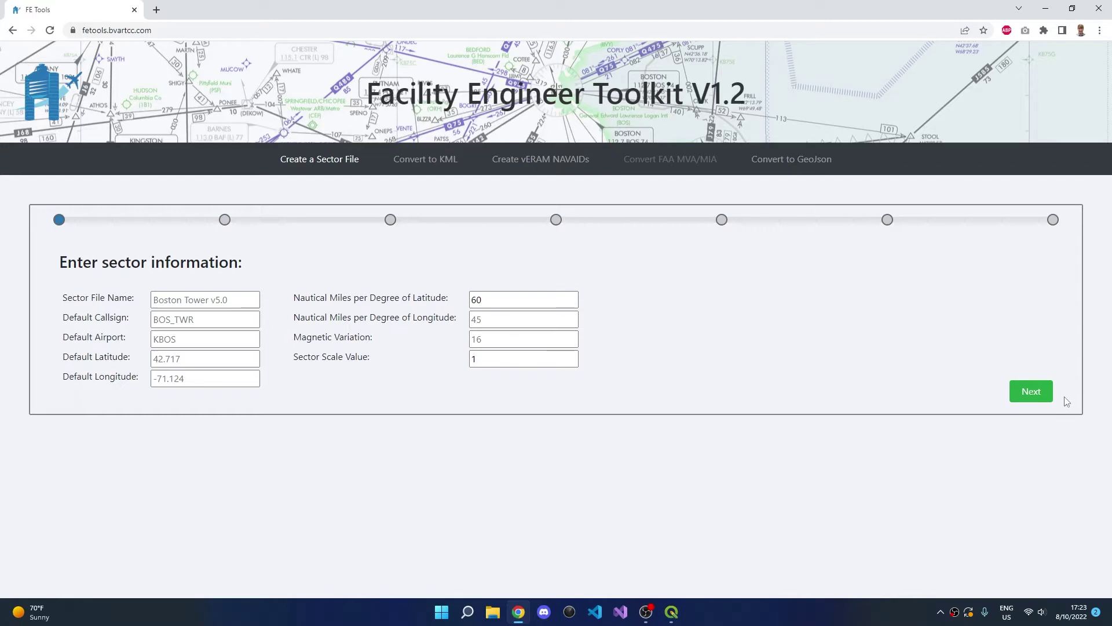
- Convert the Regions map of KBDL ASDEX DAY.sct2 to GeoJSON in Facility Engineer Toolkit and download it
{"action": "left_click", "coordinate": [813, 162]}
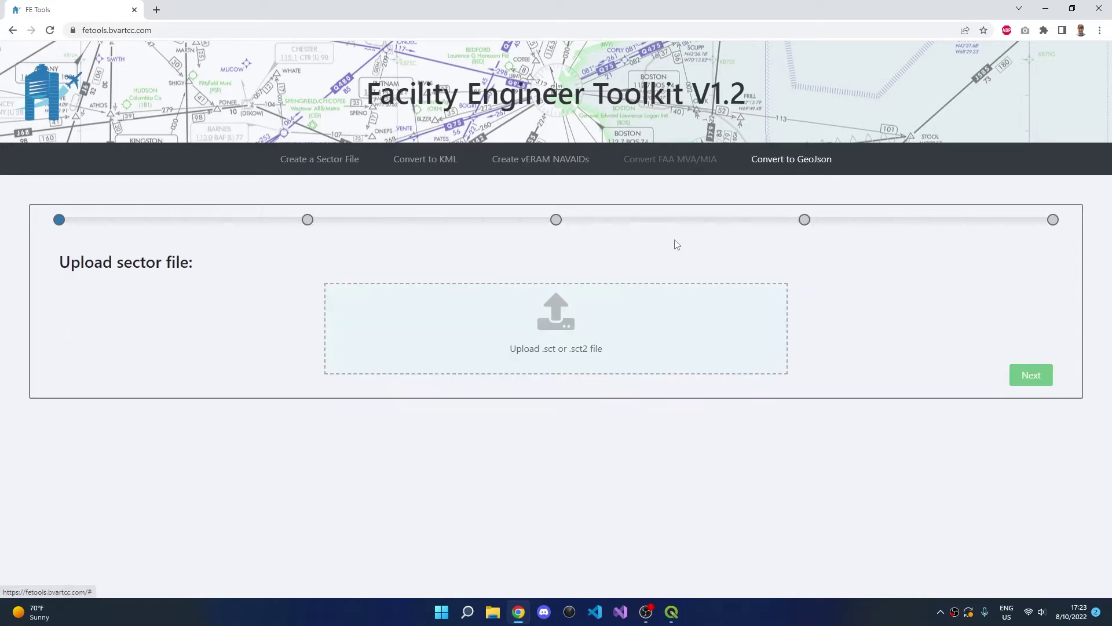
{"action": "left_click", "coordinate": [557, 341]}
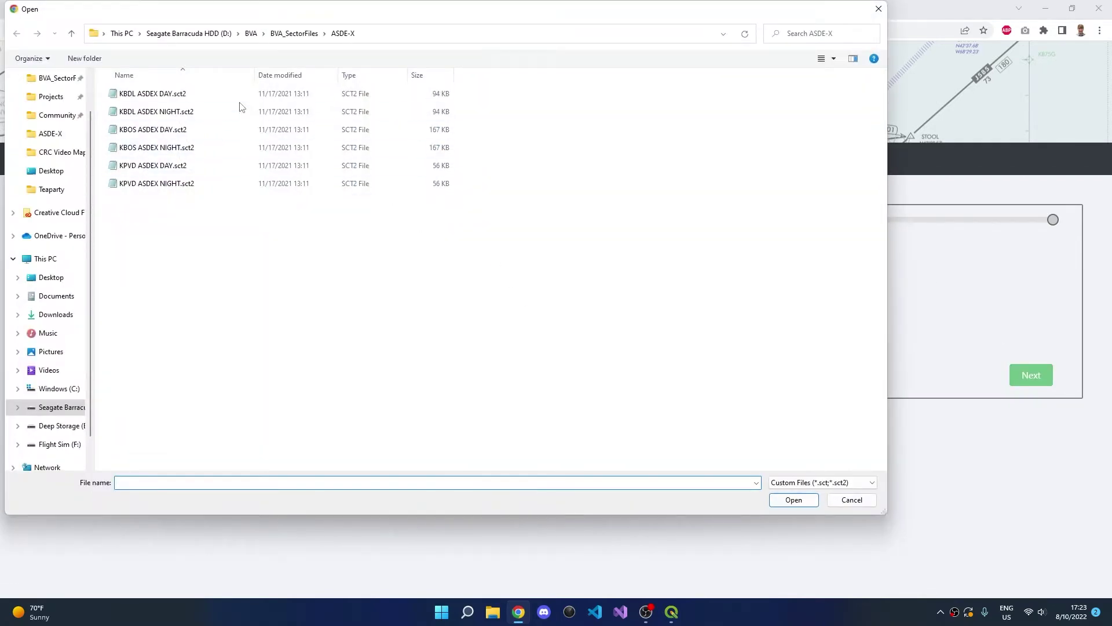
{"action": "double_click", "coordinate": [230, 95]}
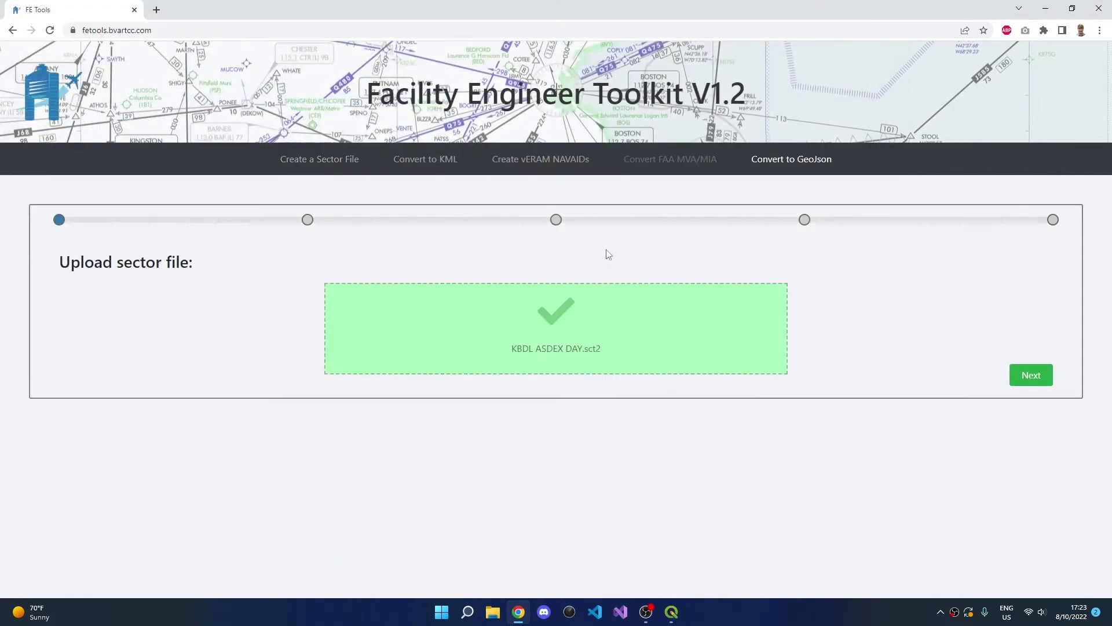
{"action": "left_click", "coordinate": [1021, 376]}
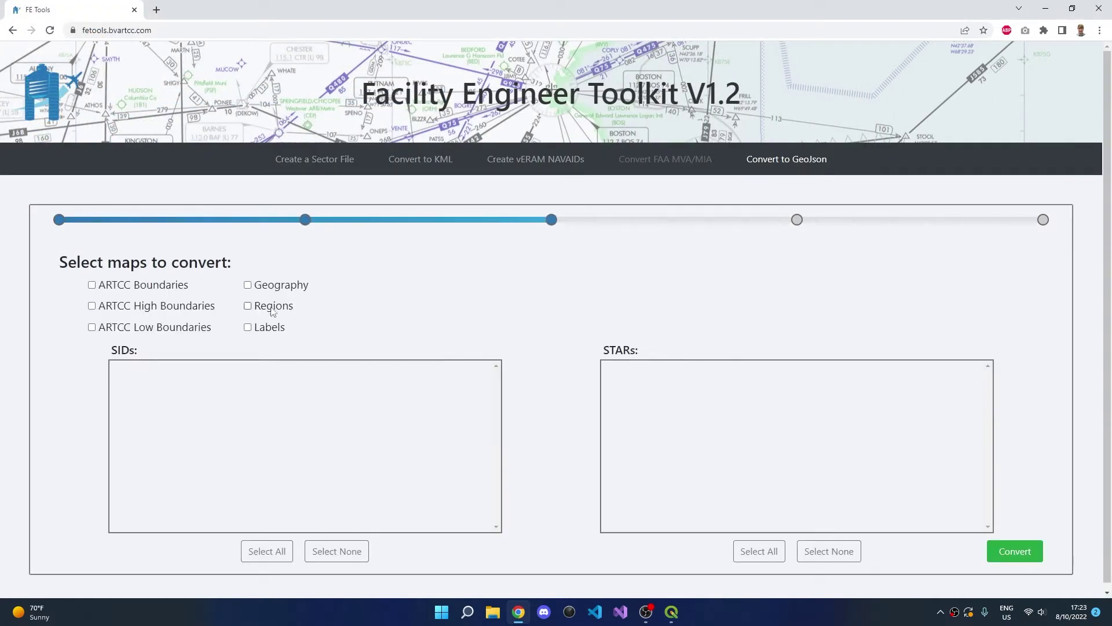
{"action": "left_click", "coordinate": [261, 306]}
{"action": "left_click", "coordinate": [1015, 551]}
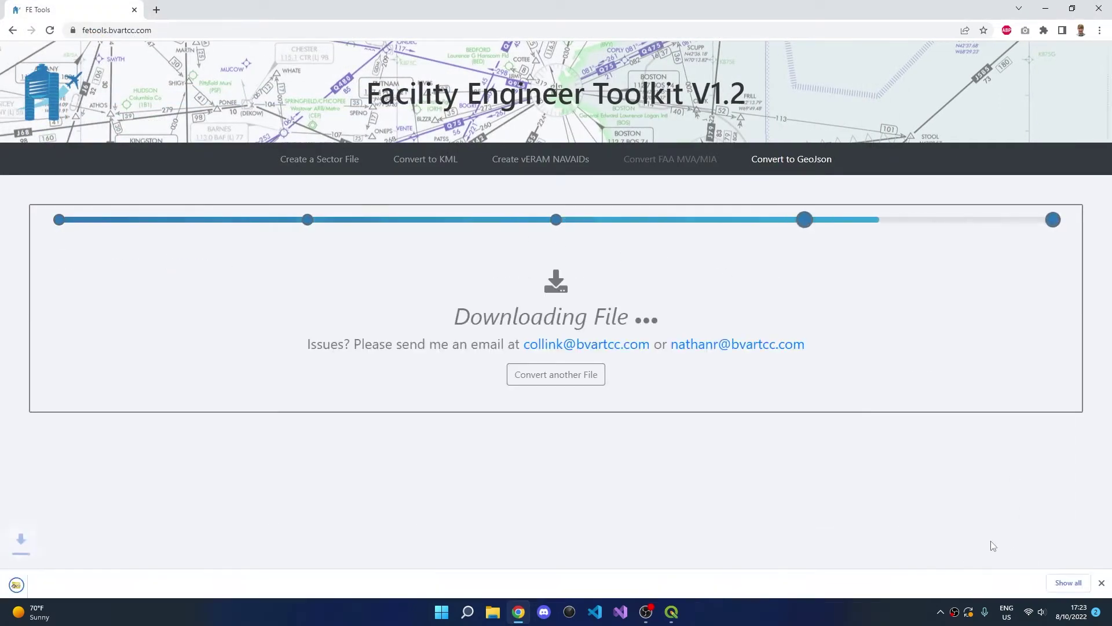
- Extract the downloaded sector (1).zip into its sector (1) folder to reveal Regions.geojson
{"action": "right_click", "coordinate": [58, 581]}
{"action": "left_click", "coordinate": [107, 548]}
{"action": "right_click", "coordinate": [603, 304]}
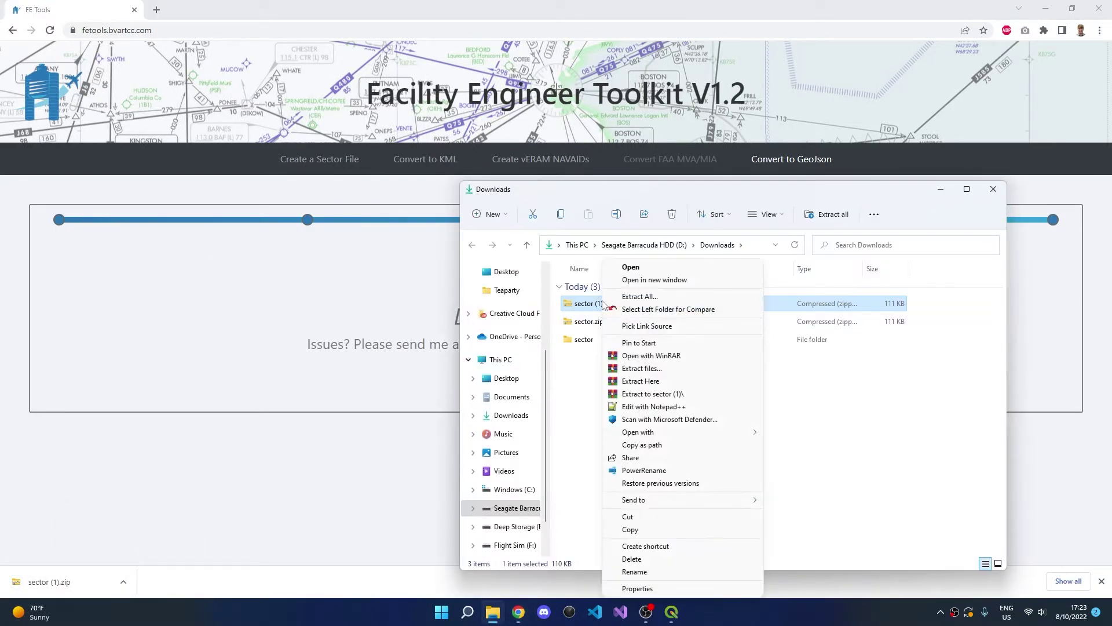
{"action": "left_click", "coordinate": [627, 297]}
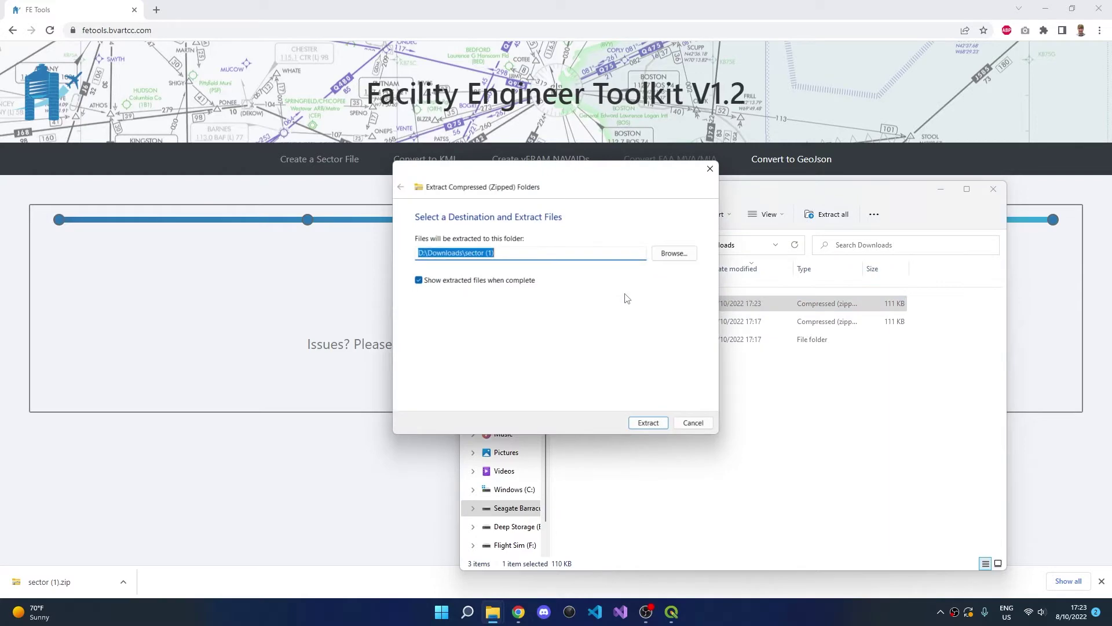
{"action": "left_click", "coordinate": [647, 422]}
{"action": "left_click_drag", "start_coordinate": [695, 208], "coordinate": [800, 190]}
- Drag Regions.geojson from the extracted folder into QGIS as a layer, then maximize QGIS
{"action": "left_click", "coordinate": [672, 611]}
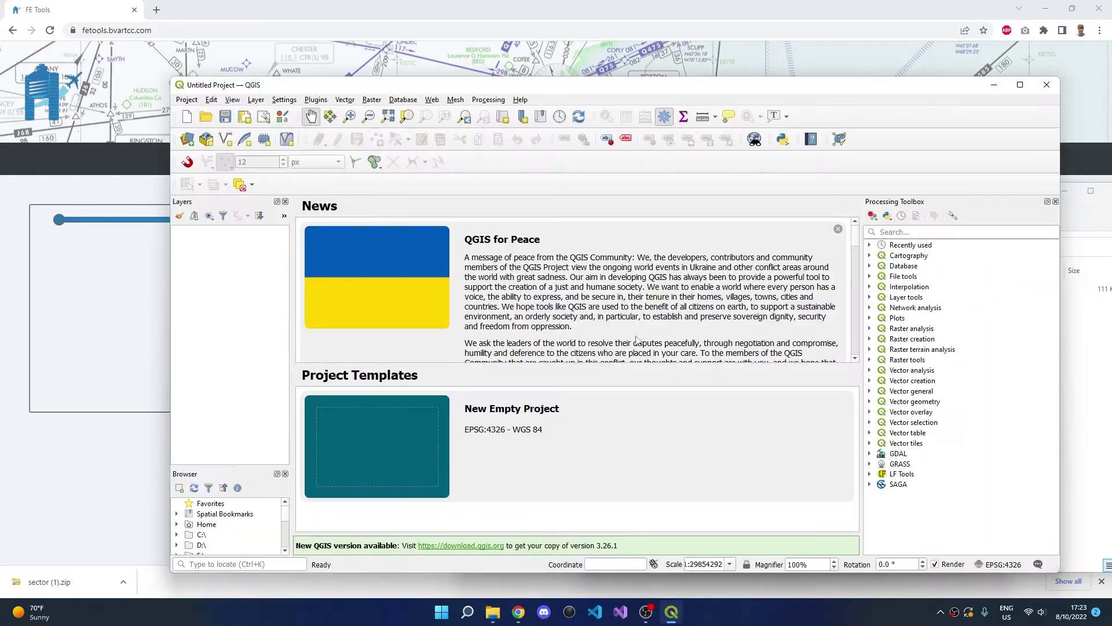
{"action": "left_click_drag", "start_coordinate": [655, 87], "coordinate": [500, 87]}
{"action": "left_click_drag", "start_coordinate": [951, 289], "coordinate": [926, 338]}
{"action": "left_click_drag", "start_coordinate": [863, 292], "coordinate": [331, 341]}
{"action": "double_click", "coordinate": [451, 93]}
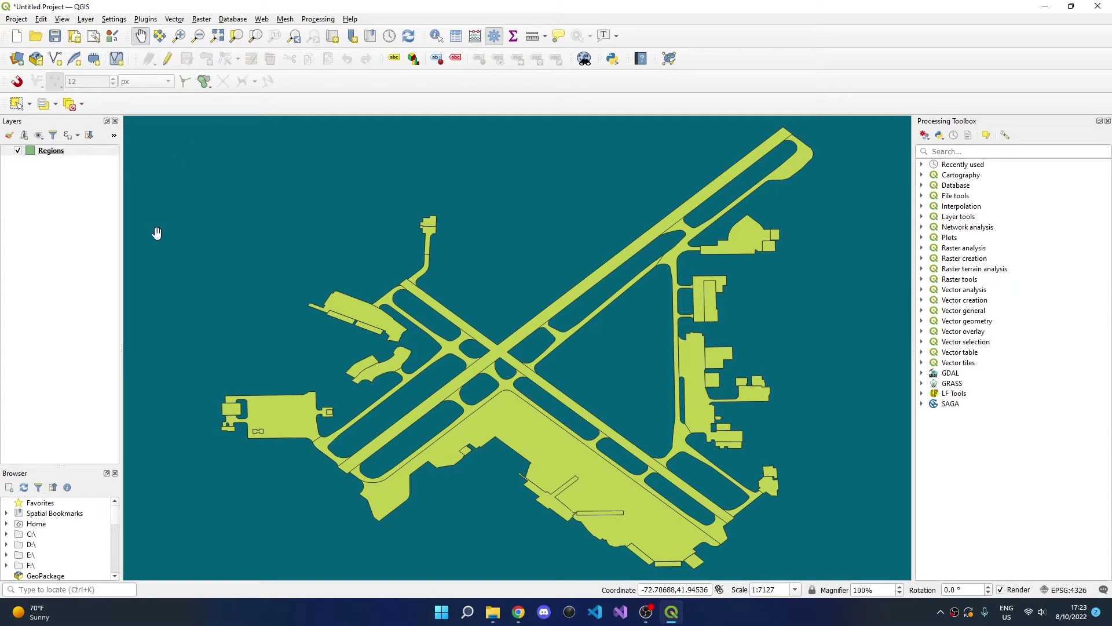
{"action": "left_click", "coordinate": [11, 21]}
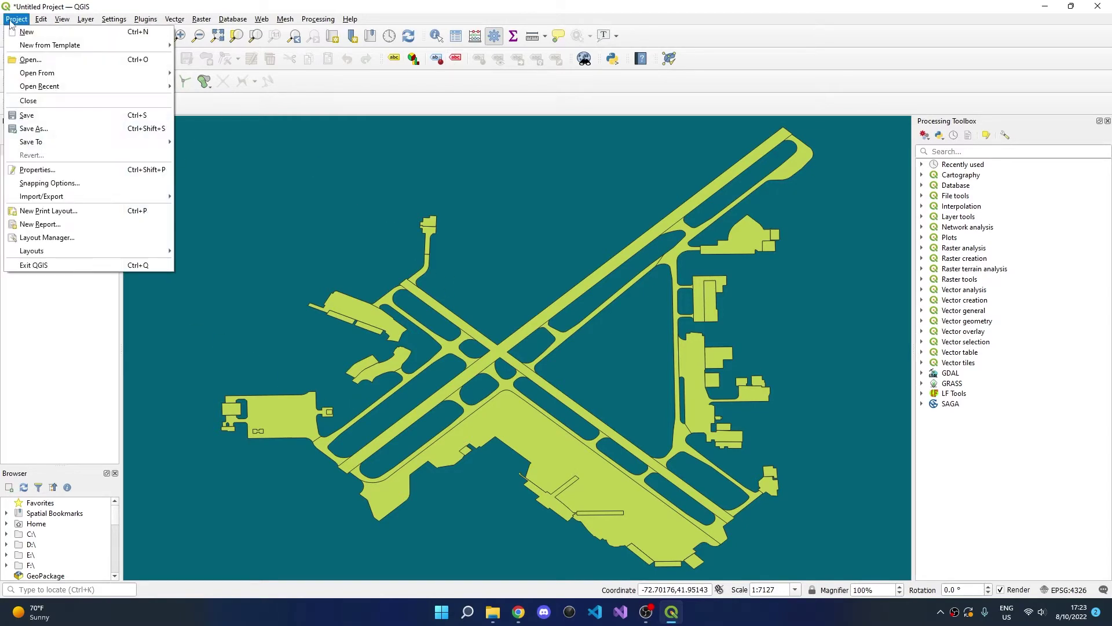
{"action": "left_click", "coordinate": [37, 169]}
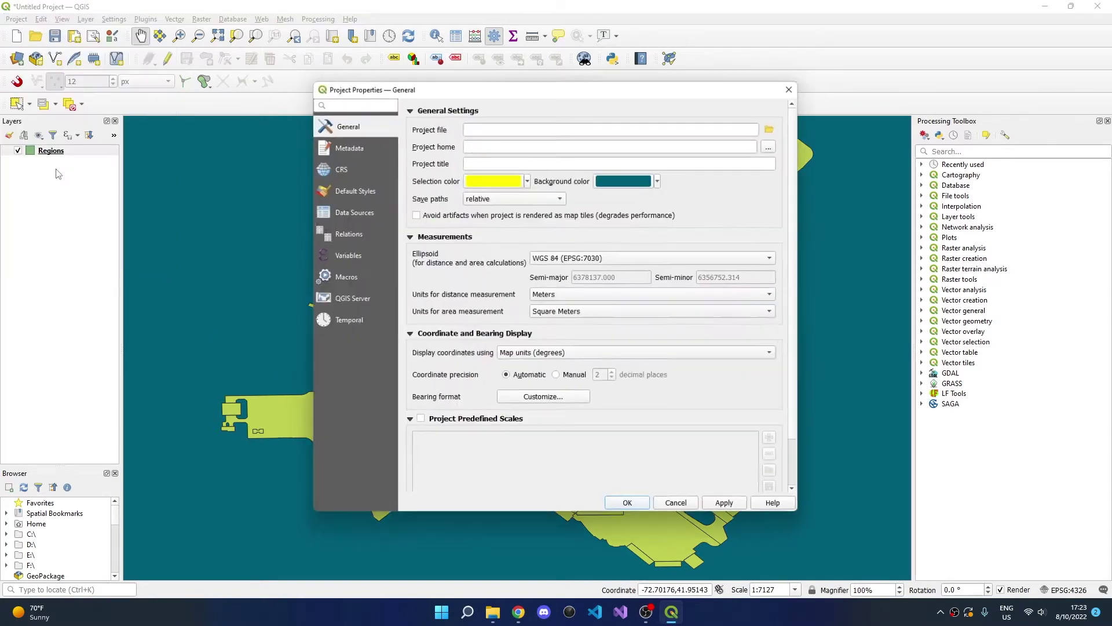
{"action": "mouse_move", "coordinate": [653, 181]}
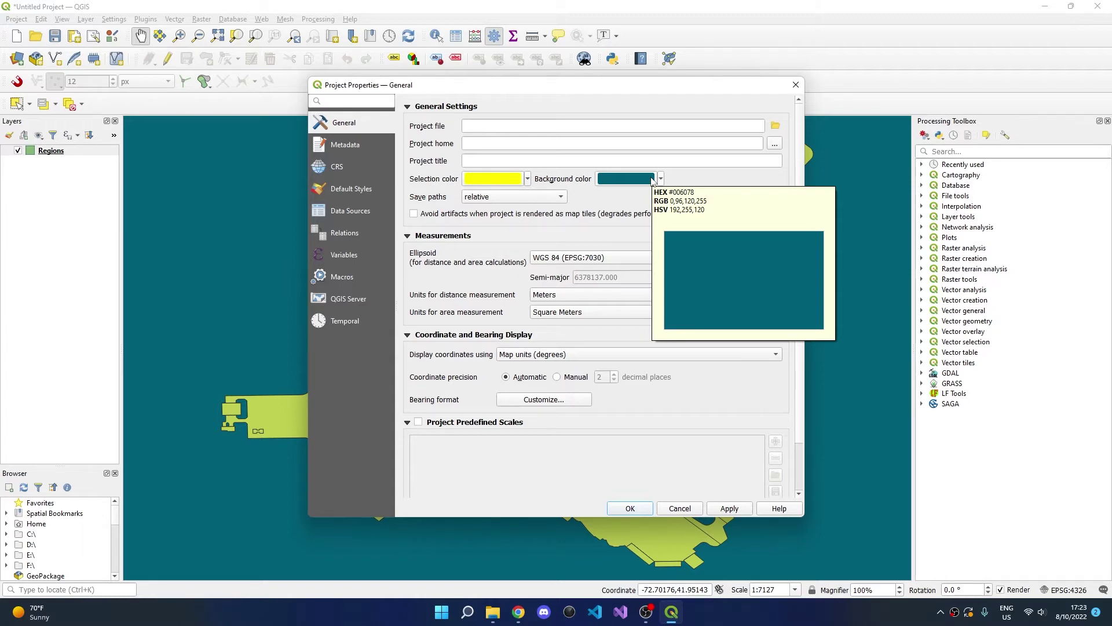
- Load the ASDE-X.qml style into the Regions layer's symbology and apply it
{"action": "left_click", "coordinate": [666, 506]}
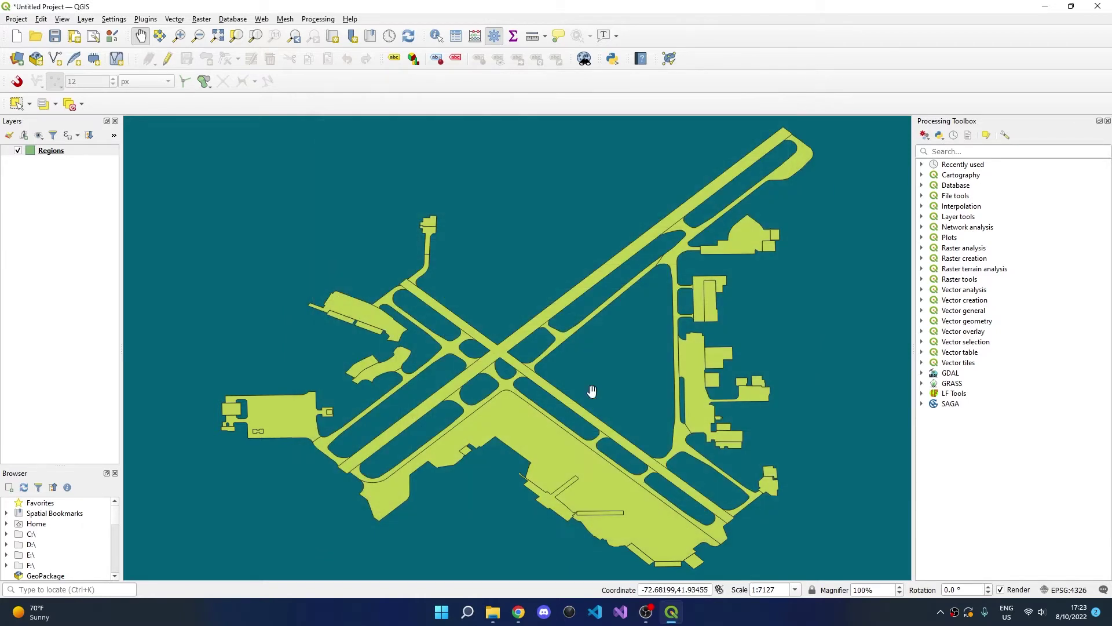
{"action": "right_click", "coordinate": [53, 152]}
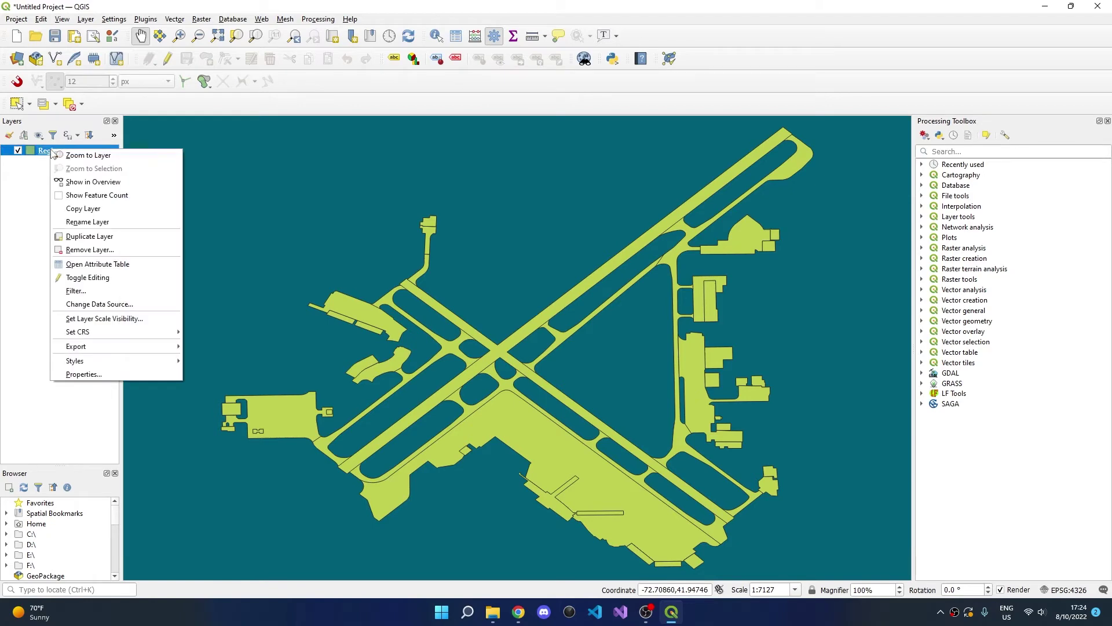
{"action": "left_click", "coordinate": [87, 374]}
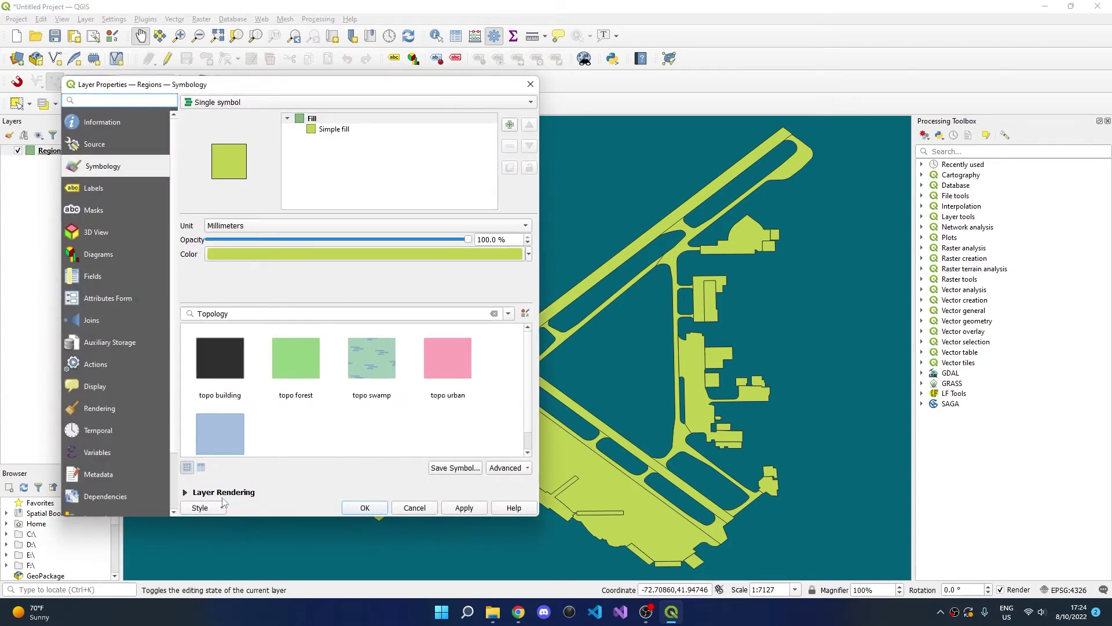
{"action": "left_click", "coordinate": [219, 507]}
{"action": "left_click", "coordinate": [216, 412]}
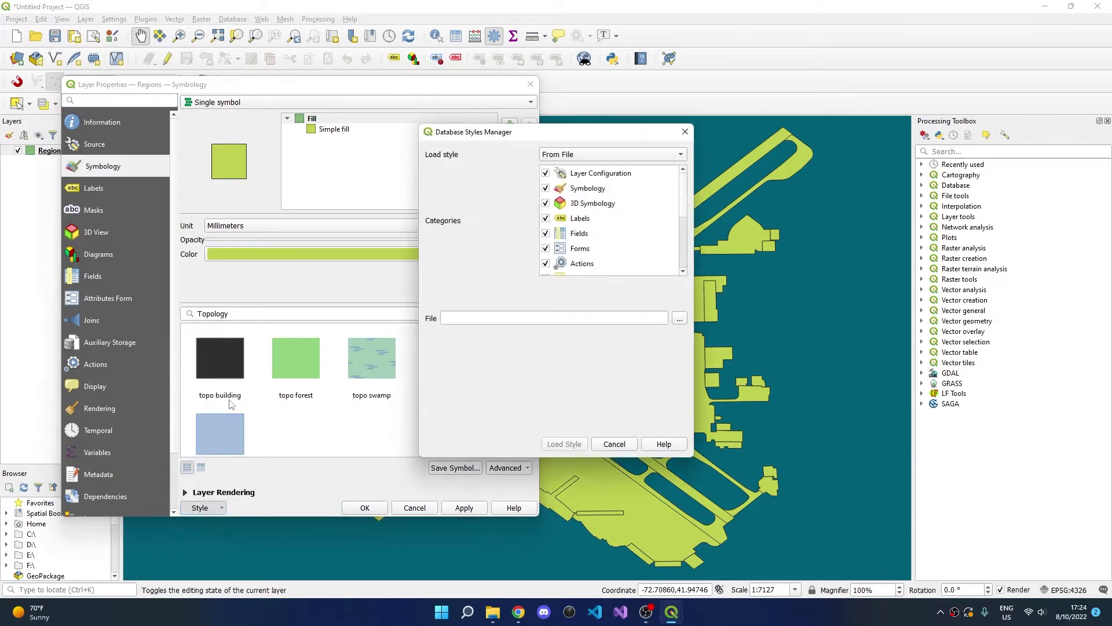
{"action": "left_click", "coordinate": [680, 319]}
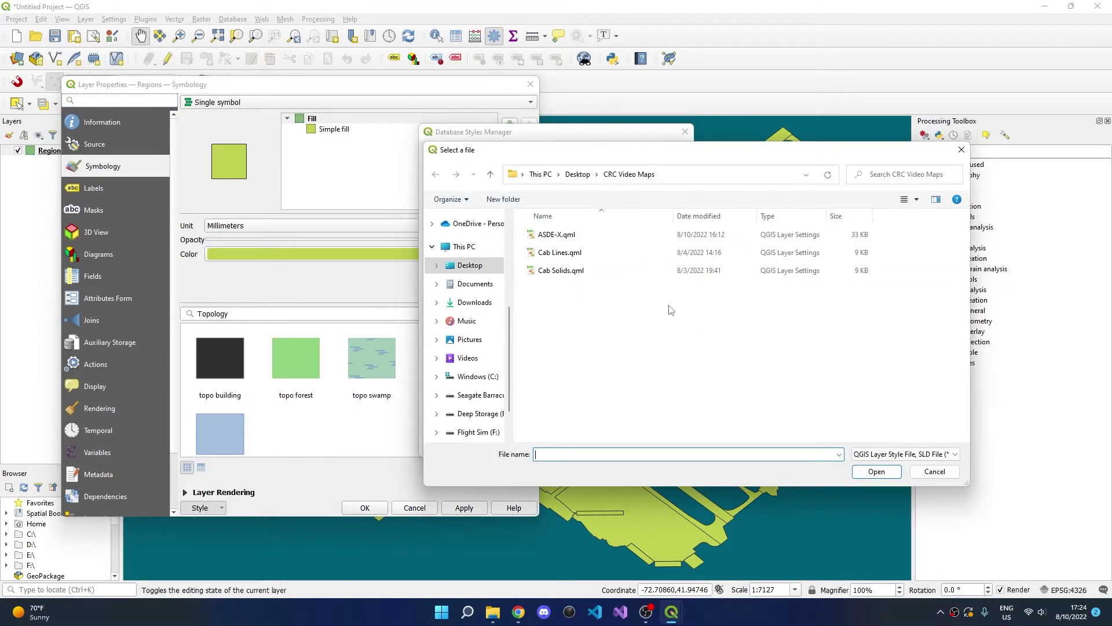
{"action": "double_click", "coordinate": [591, 243]}
{"action": "left_click", "coordinate": [565, 442]}
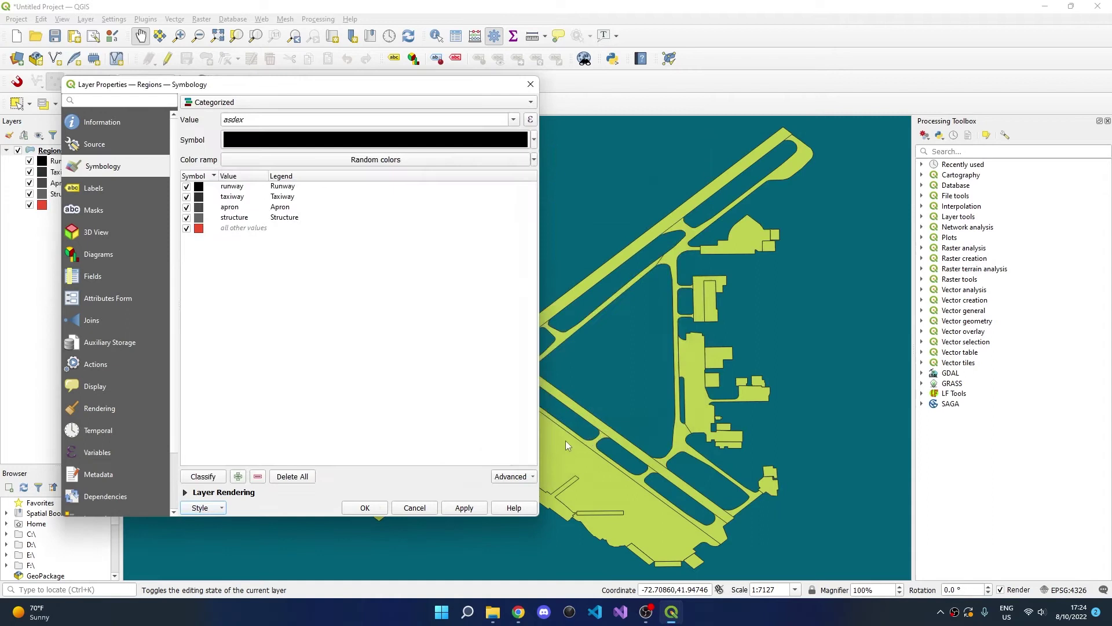
{"action": "left_click", "coordinate": [458, 509]}
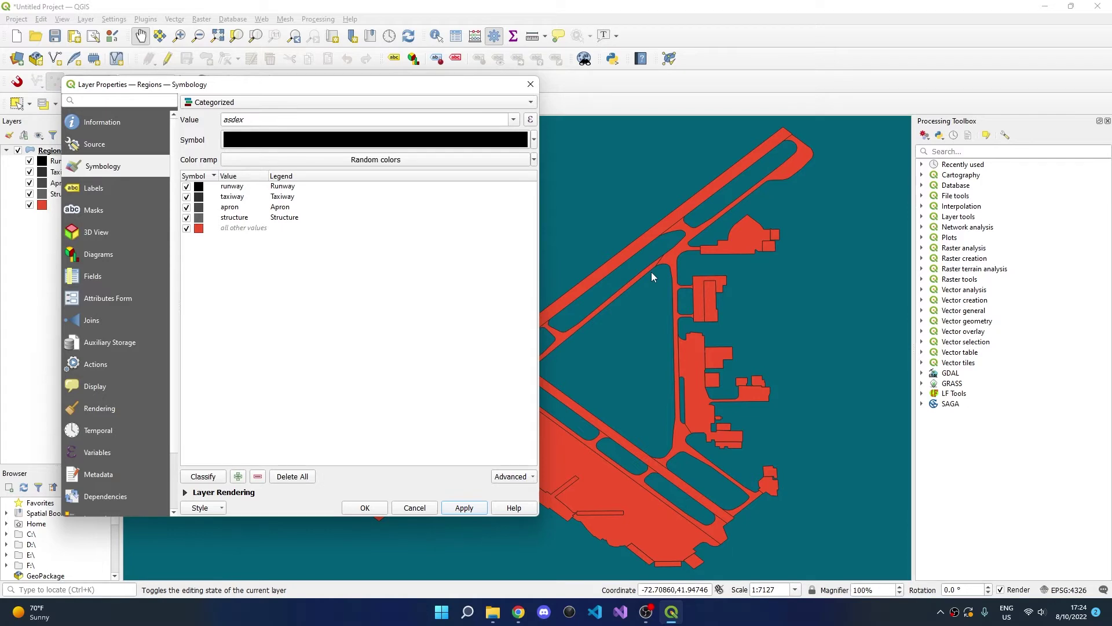
- Open the Regions attribute table in edit mode and define a Text (string) field named asdex
{"action": "left_click", "coordinate": [365, 508]}
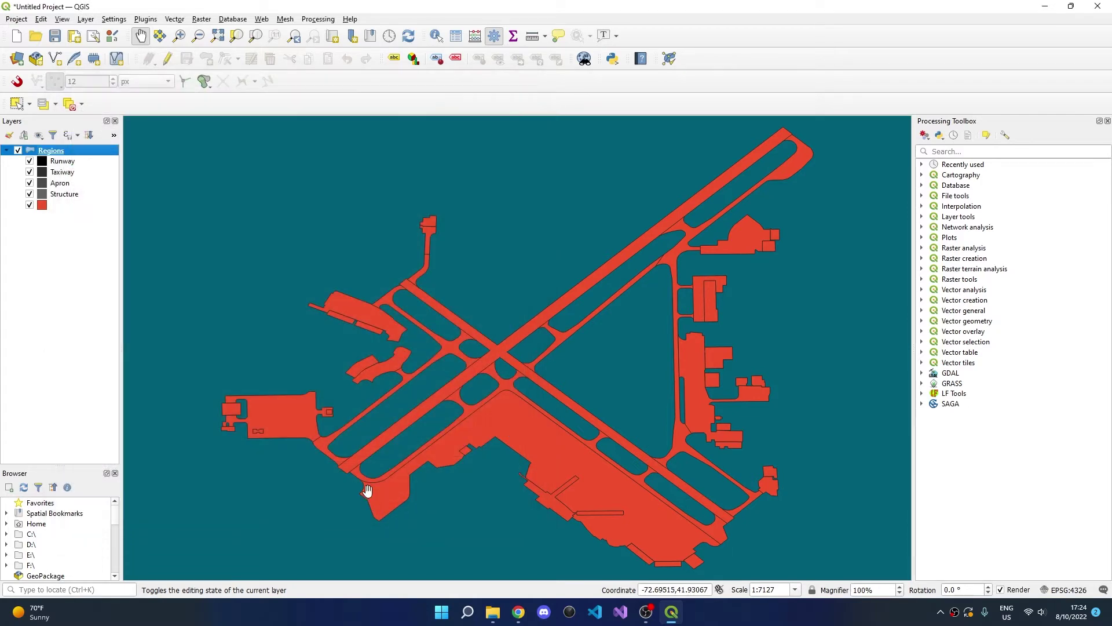
{"action": "right_click", "coordinate": [65, 151]}
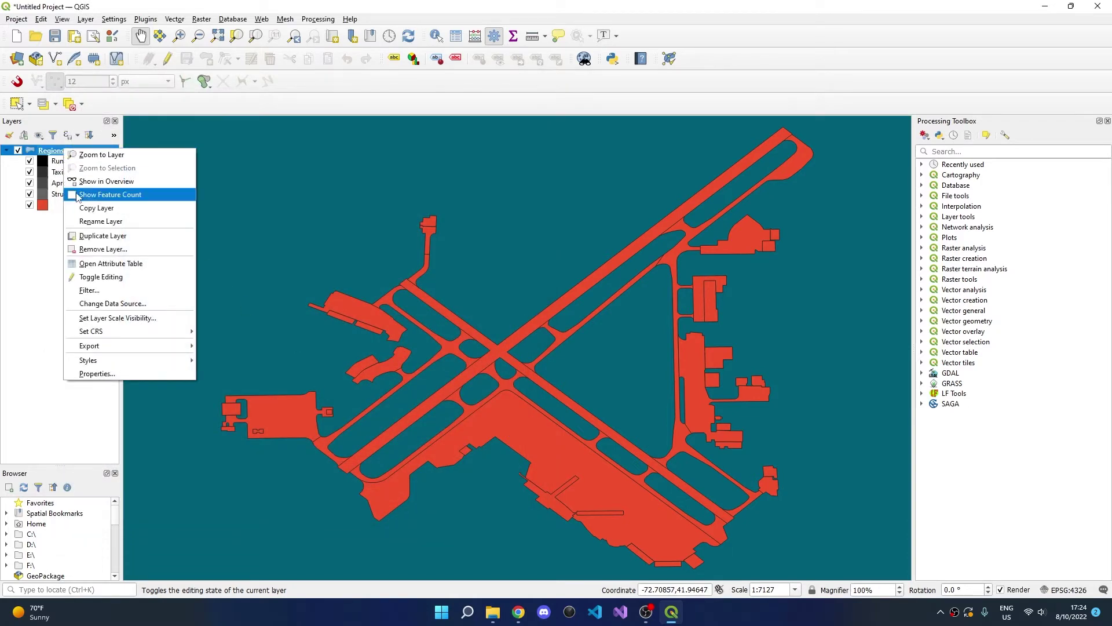
{"action": "left_click", "coordinate": [93, 266]}
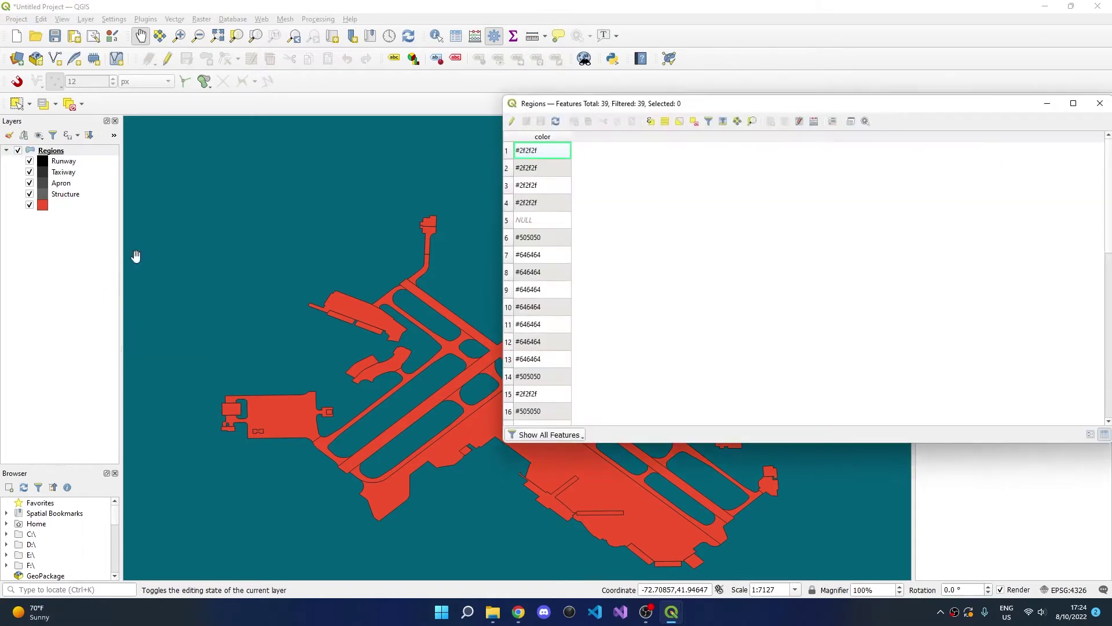
{"action": "left_click", "coordinate": [512, 122]}
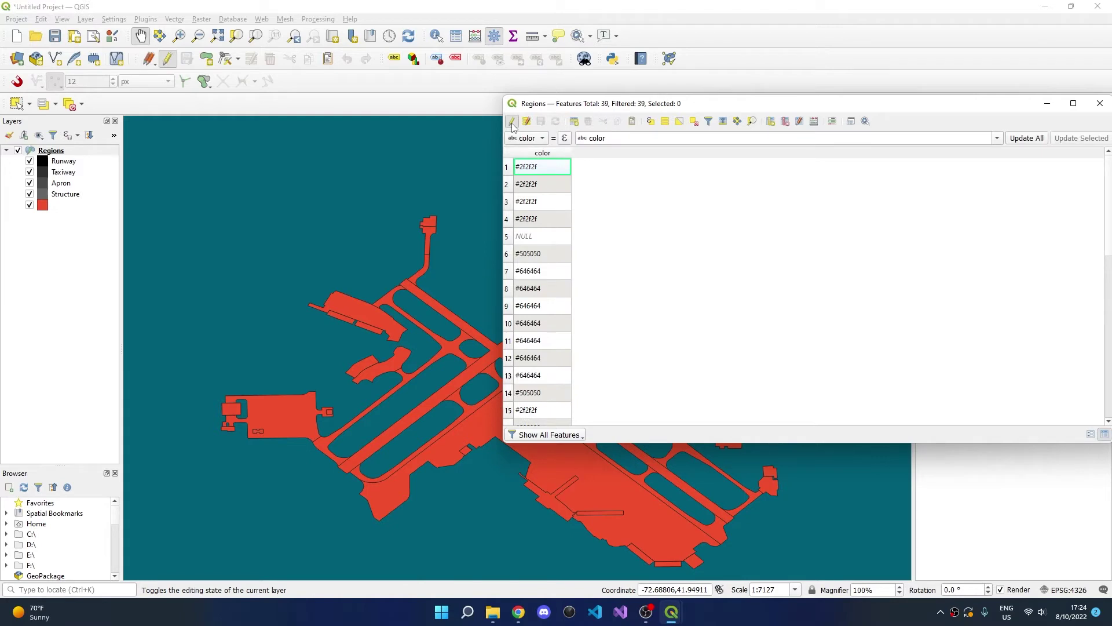
{"action": "left_click", "coordinate": [771, 121]}
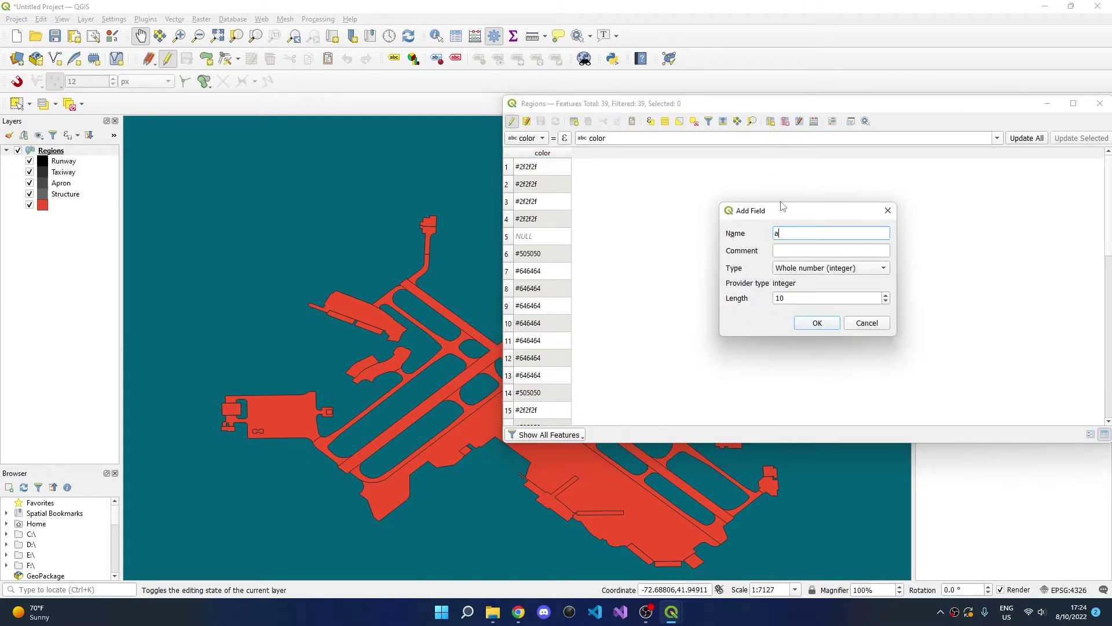
{"action": "left_click", "coordinate": [810, 267]}
{"action": "left_click", "coordinate": [809, 311]}
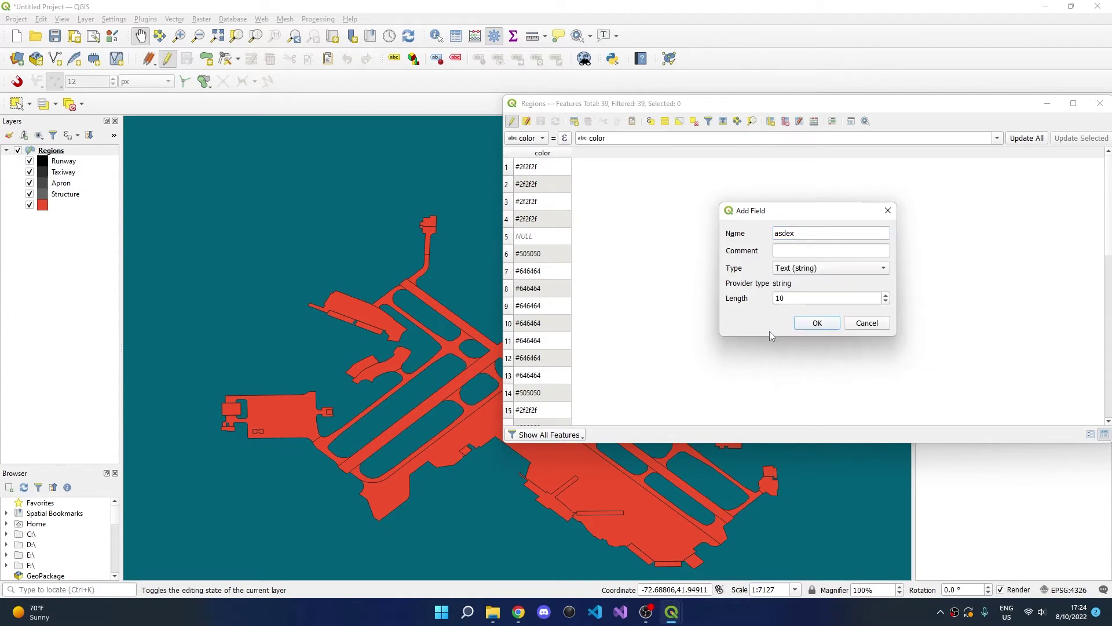
- Create the asdex field and select the crossing runways feature on the map
{"action": "left_click", "coordinate": [816, 326]}
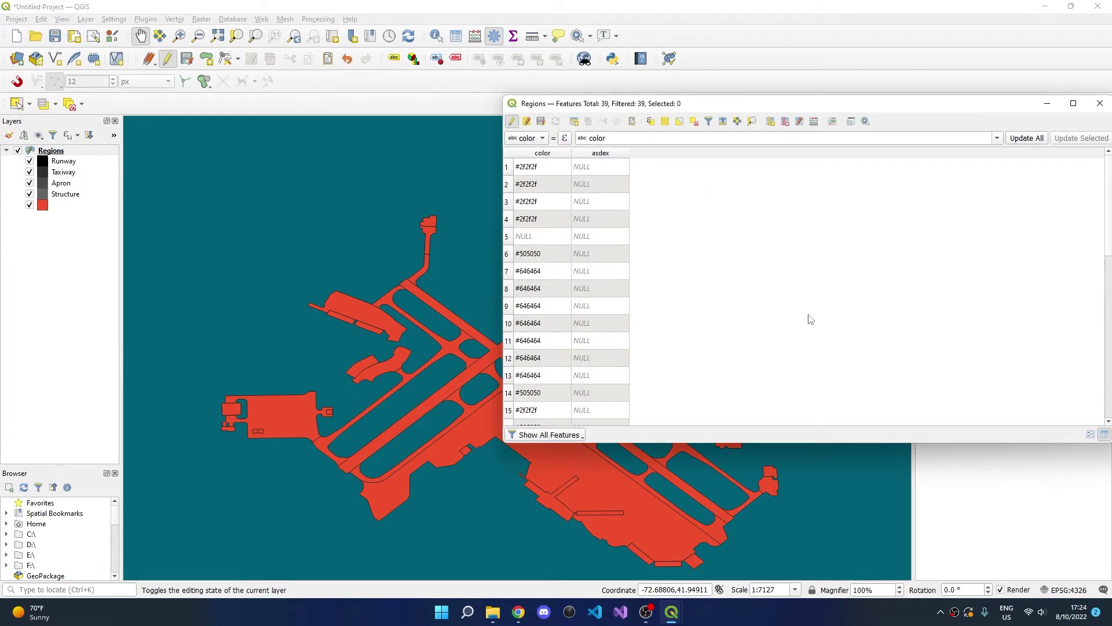
{"action": "left_click_drag", "start_coordinate": [615, 12], "coordinate": [460, 55]}
{"action": "left_click", "coordinate": [55, 64]}
{"action": "mouse_move", "coordinate": [84, 158]}
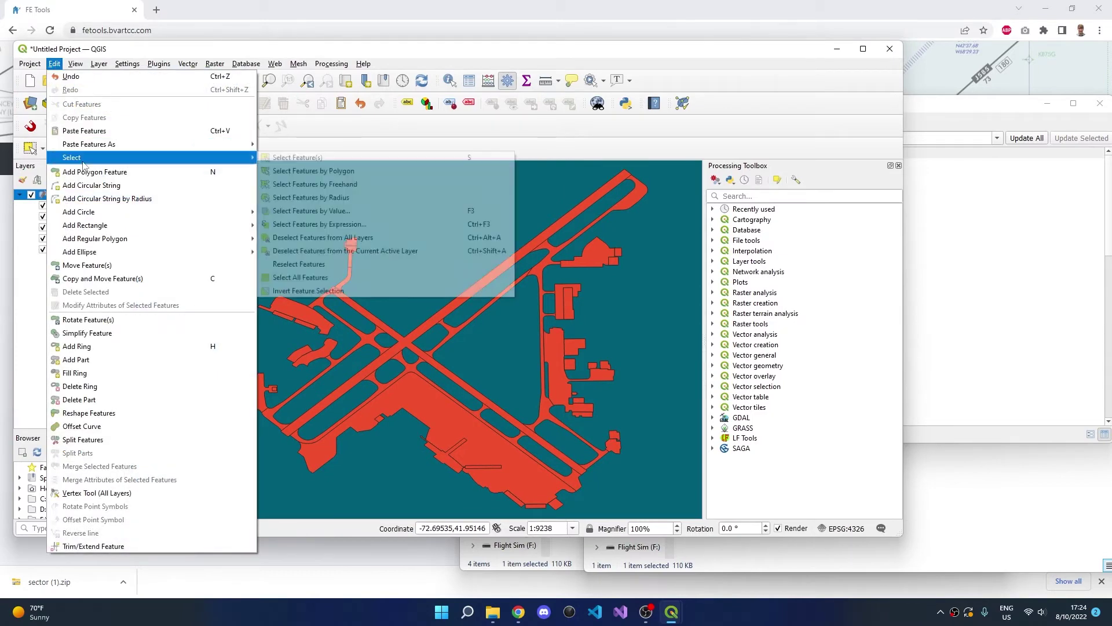
{"action": "left_click", "coordinate": [291, 159]}
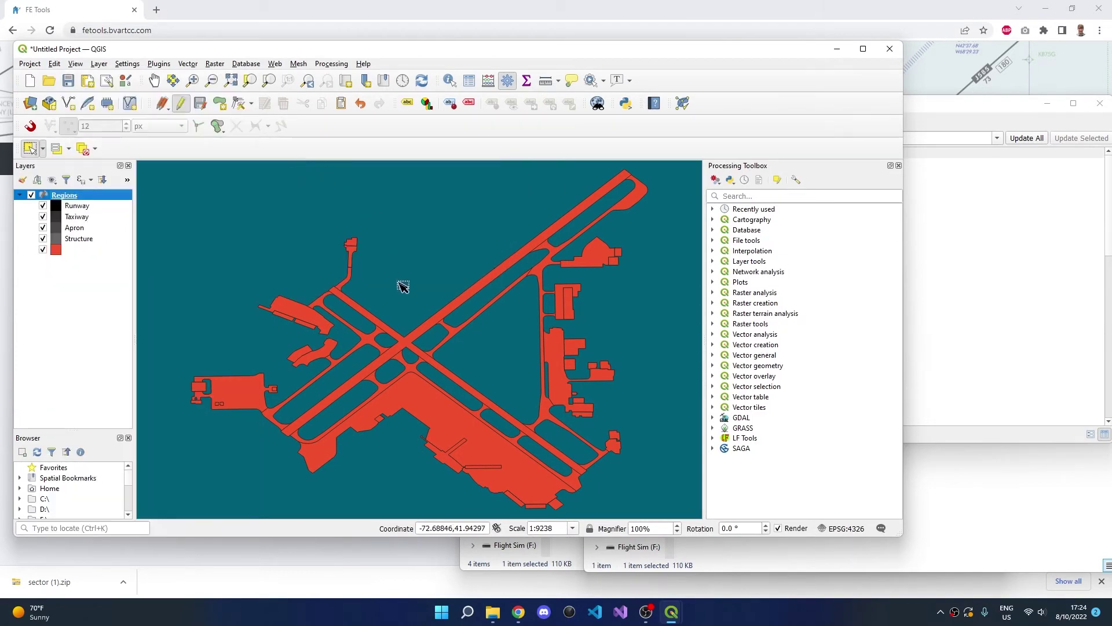
{"action": "left_click", "coordinate": [416, 341]}
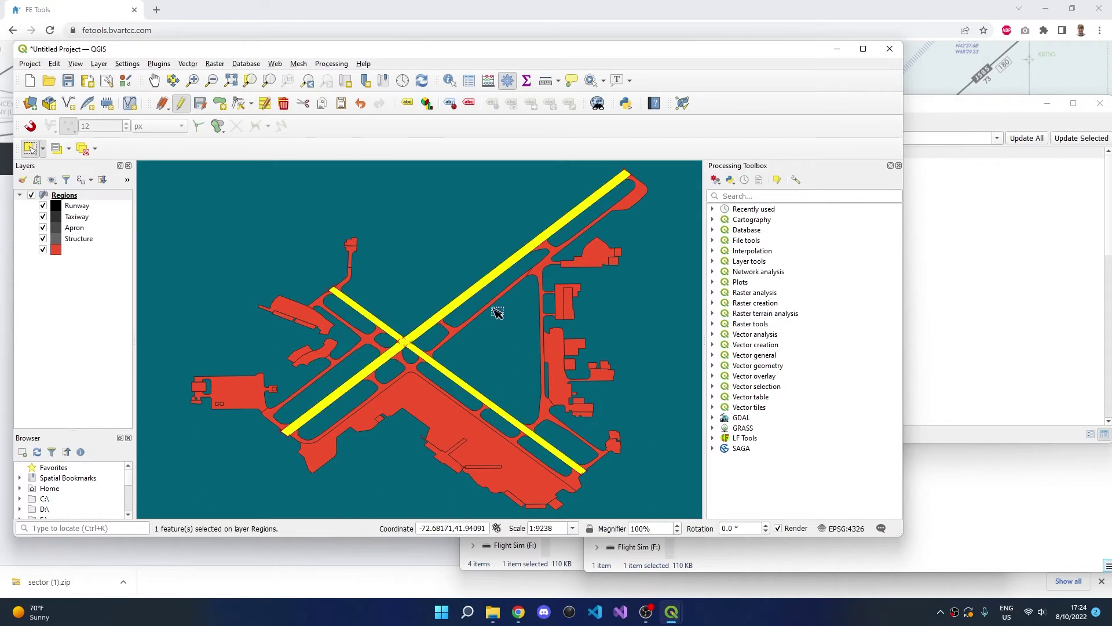
- Set the runway feature's asdex value to runway in the attribute table, then clear the selection
{"action": "left_click", "coordinate": [981, 109]}
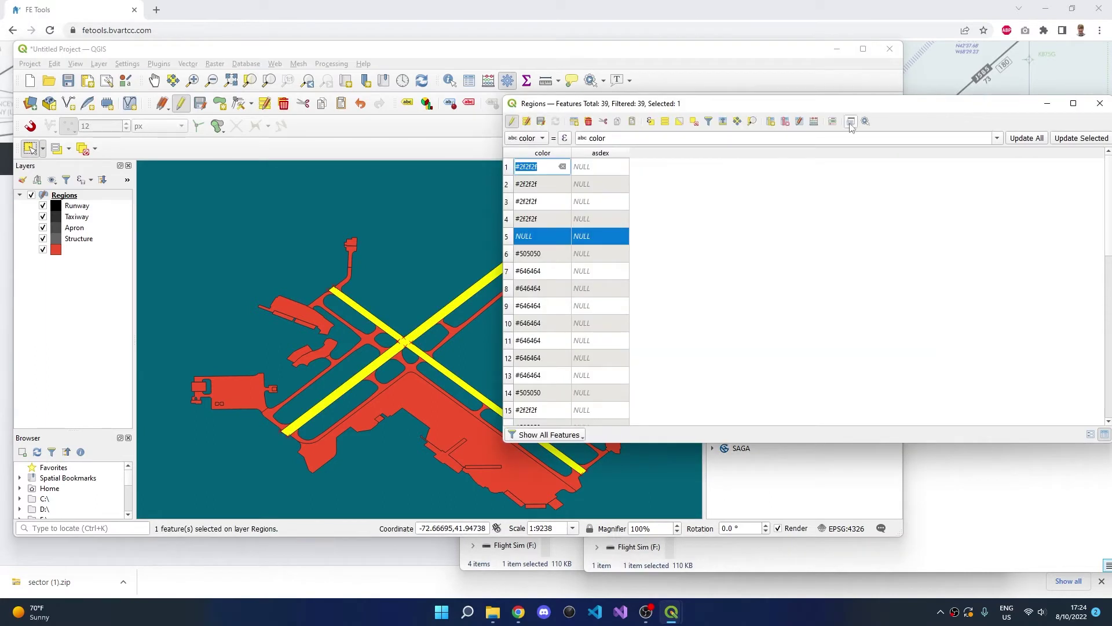
{"action": "double_click", "coordinate": [583, 236]}
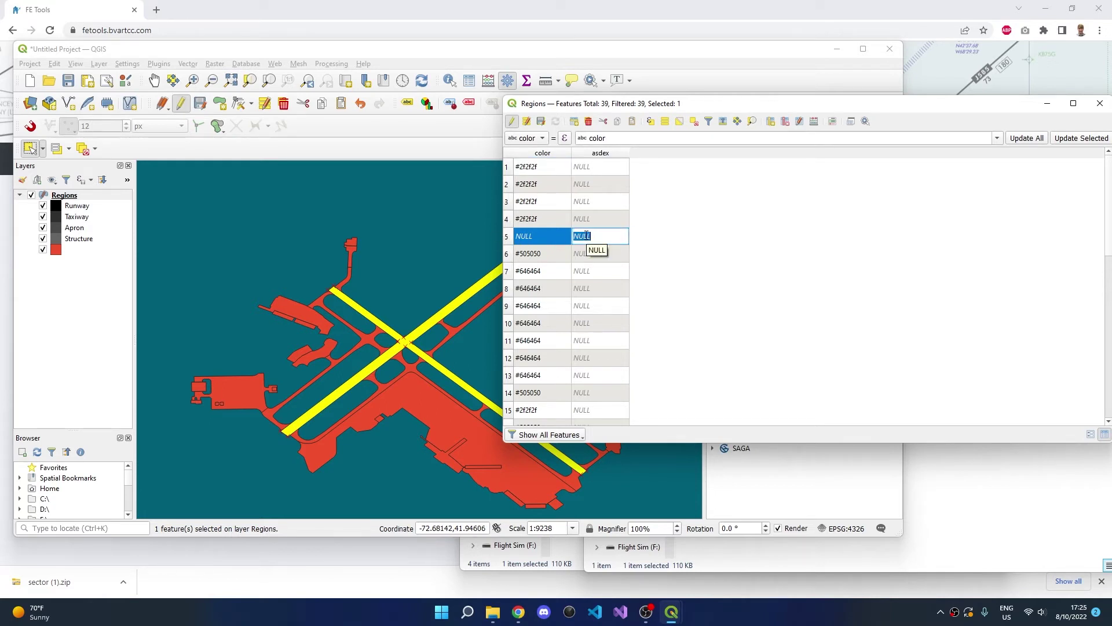
{"action": "type", "text": "runway"}
{"action": "key", "text": "Return"}
{"action": "left_click", "coordinate": [428, 230]}
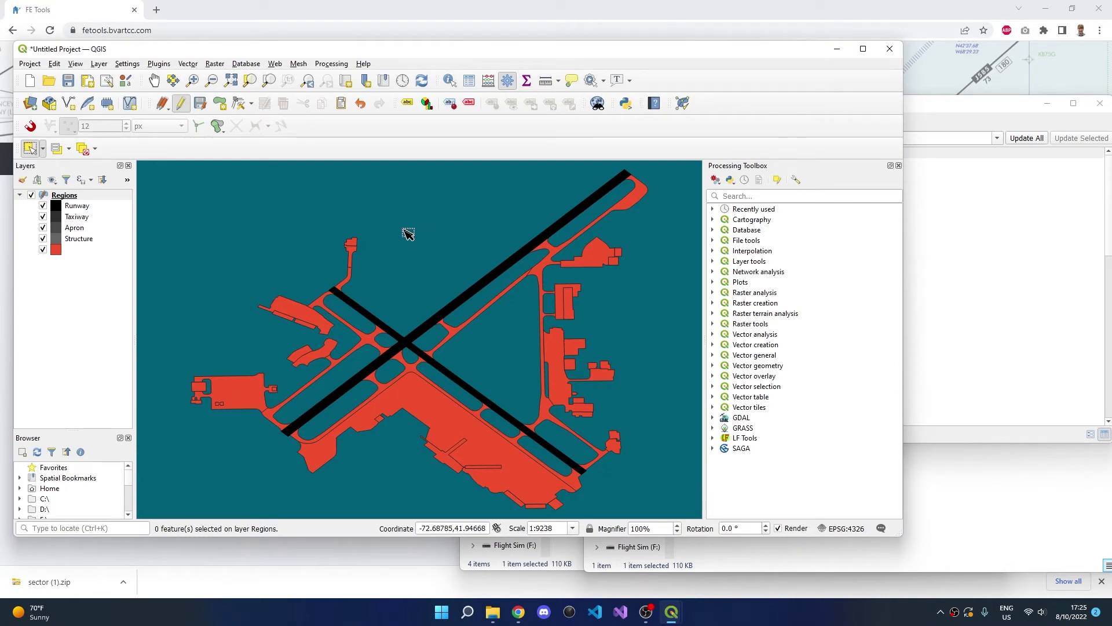
- Select the five taxiway regions beside and between the runways, and choose asdex in the field calculator bar
{"action": "left_click", "coordinate": [349, 280]}
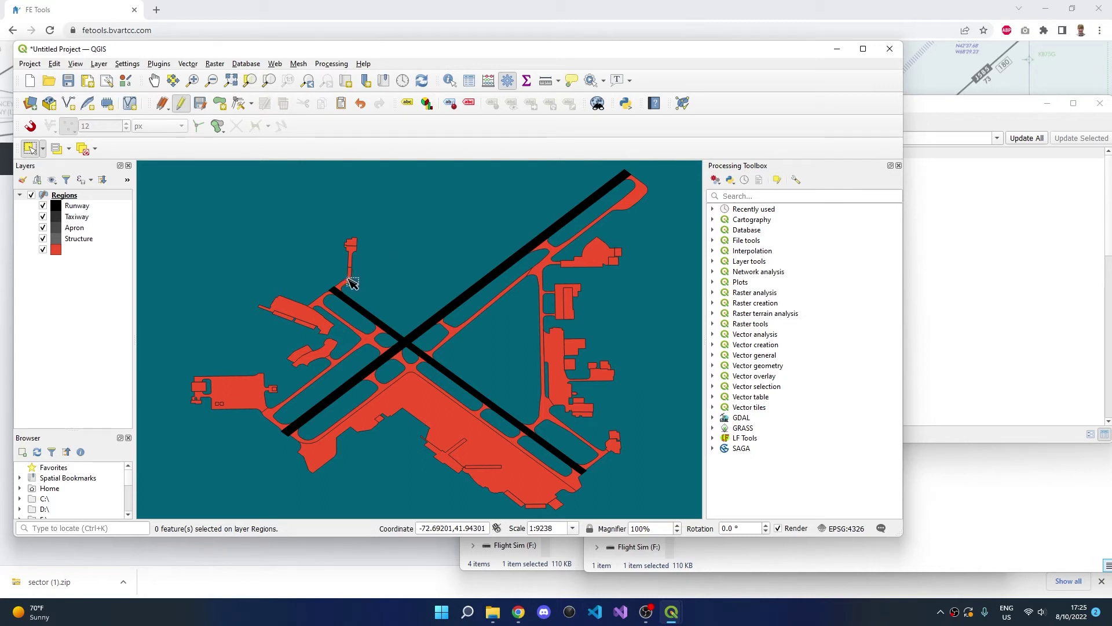
{"action": "left_click", "coordinate": [331, 307], "text": "shift"}
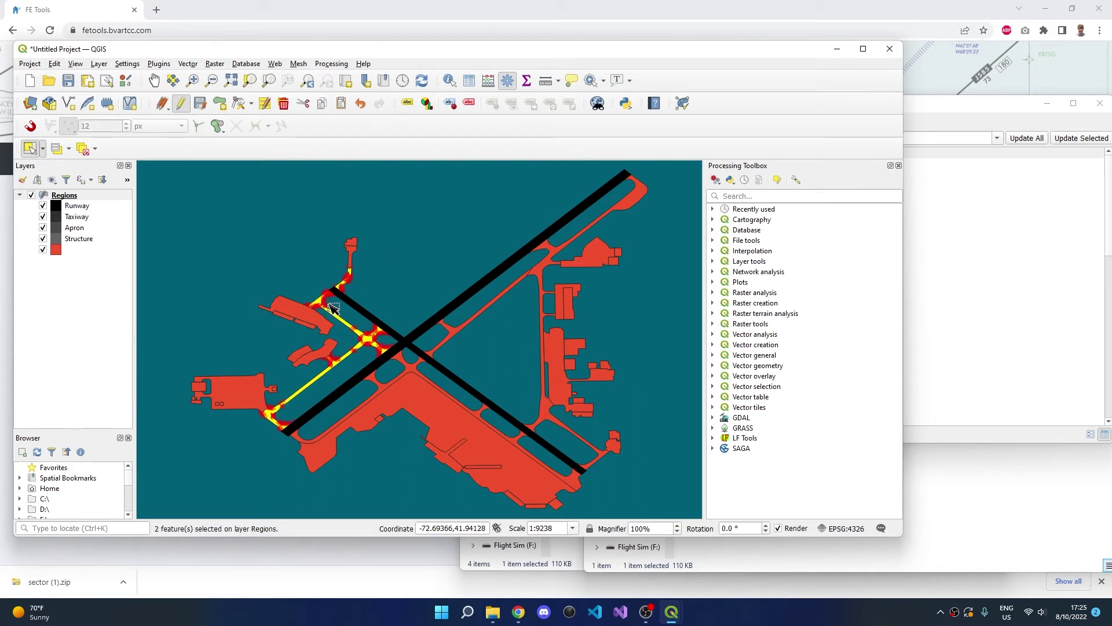
{"action": "left_click", "coordinate": [409, 365], "text": "shift"}
{"action": "left_click", "coordinate": [454, 334], "text": "shift"}
{"action": "left_click", "coordinate": [542, 308], "text": "shift"}
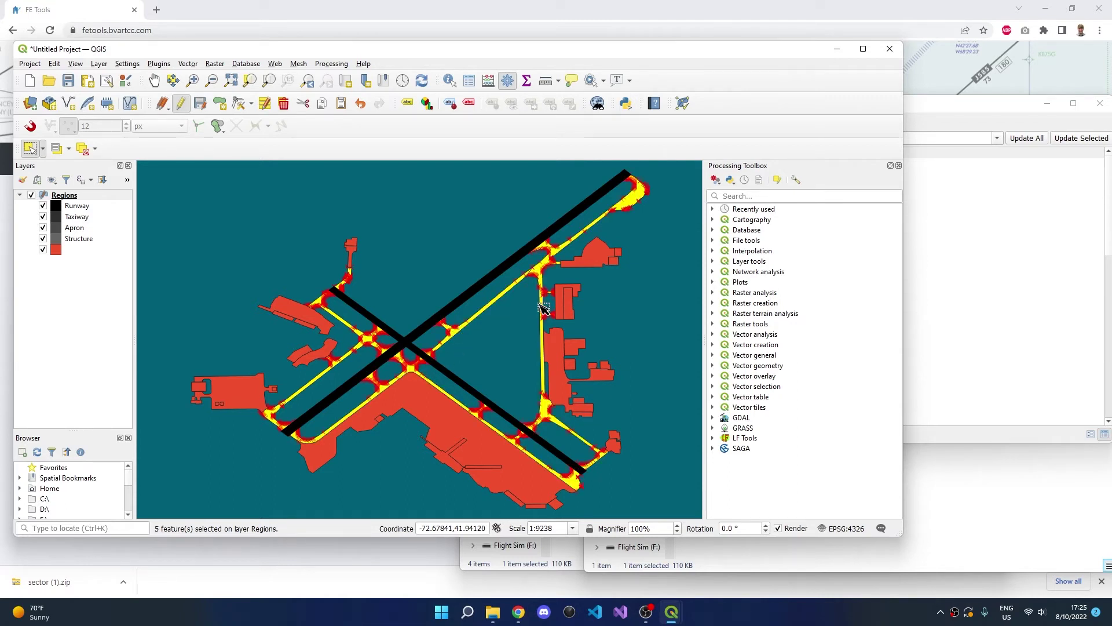
{"action": "left_click_drag", "start_coordinate": [947, 105], "coordinate": [905, 129]}
{"action": "left_click", "coordinate": [498, 163]}
- Set asdex to 'taxiway' for the selected features only, then clear the map selection
{"action": "left_click", "coordinate": [494, 181]}
{"action": "left_click", "coordinate": [584, 161]}
{"action": "left_click_drag", "start_coordinate": [606, 167], "coordinate": [521, 166]}
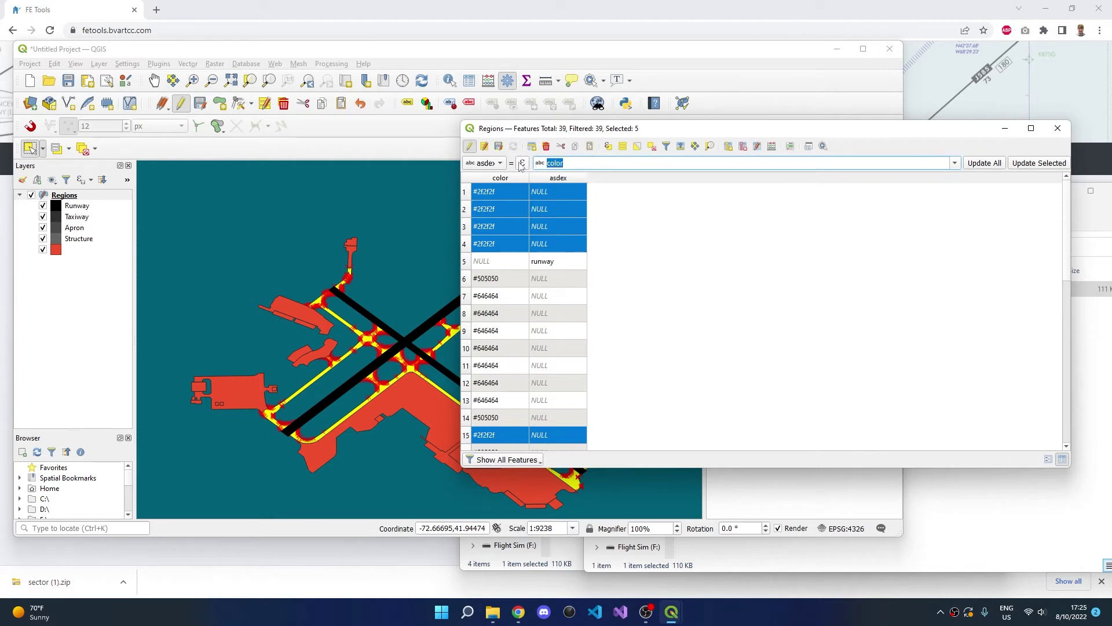
{"action": "key", "text": "BackSpace"}
{"action": "type", "text": "'taxiway'"}
{"action": "left_click", "coordinate": [1018, 165]}
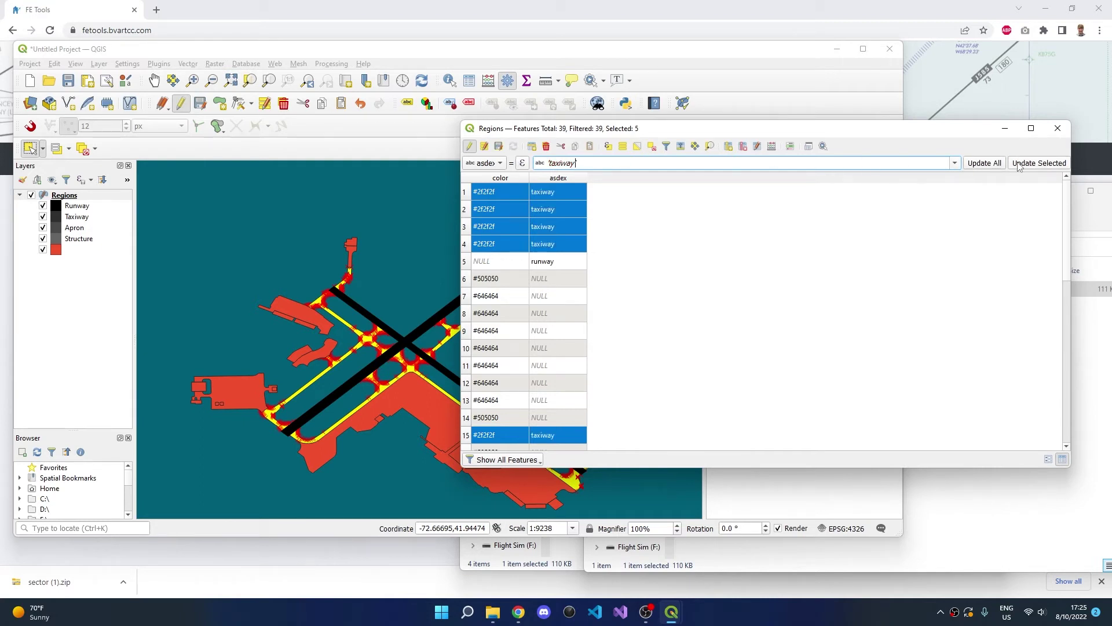
{"action": "left_click", "coordinate": [363, 282]}
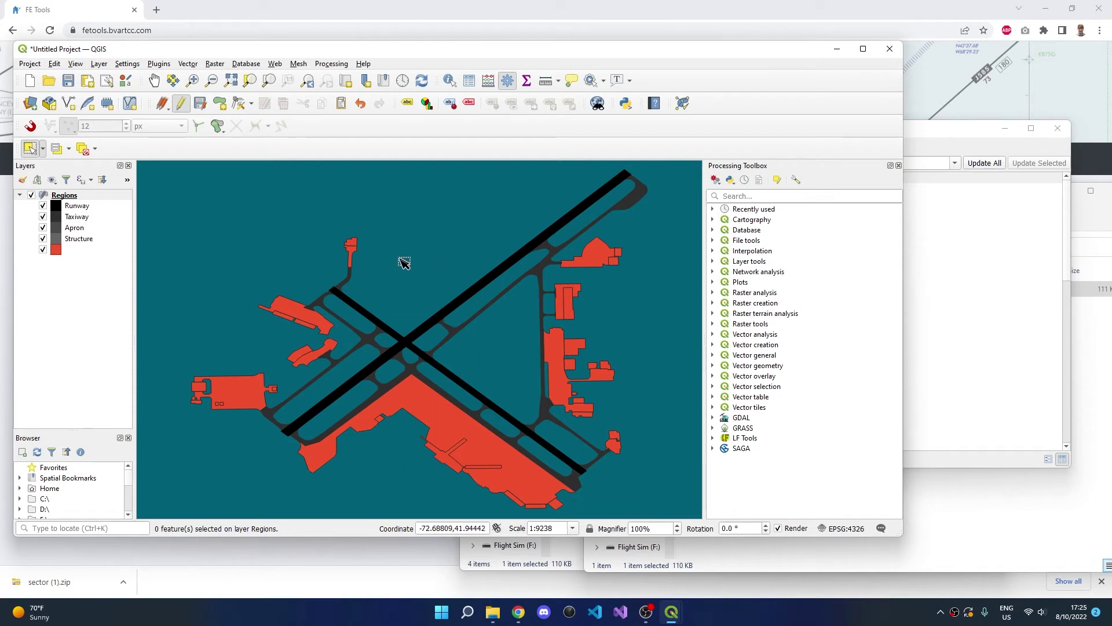
- Select the nine apron areas beside the terminals and along the right and bottom of the airport
{"action": "left_click", "coordinate": [242, 394]}
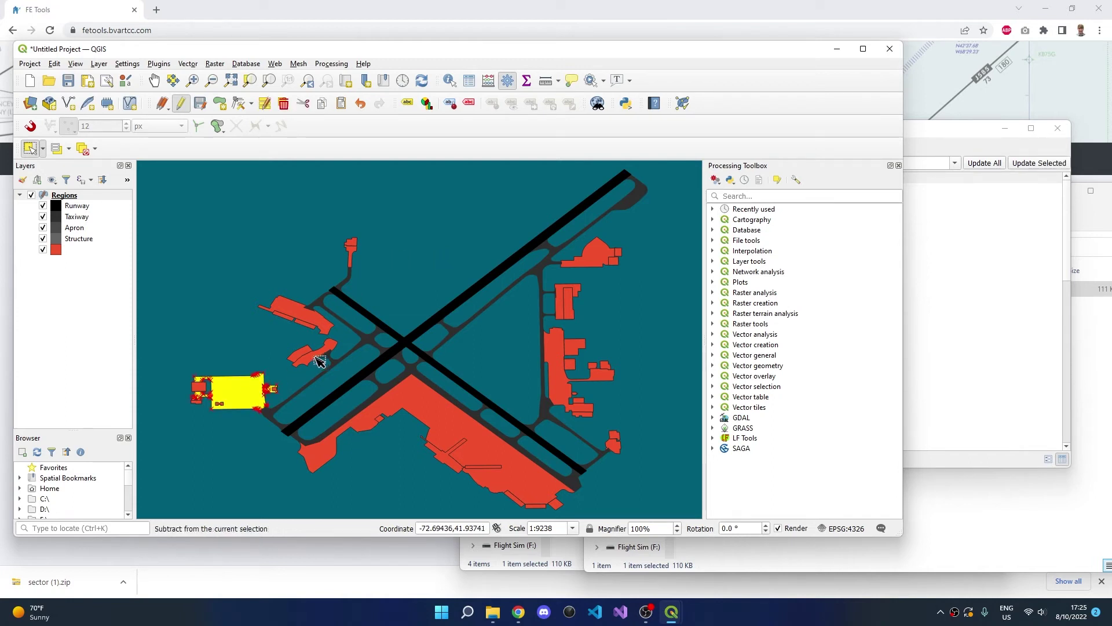
{"action": "left_click", "coordinate": [315, 350], "text": "shift"}
{"action": "left_click", "coordinate": [300, 313], "text": "shift"}
{"action": "left_click", "coordinate": [353, 249], "text": "shift"}
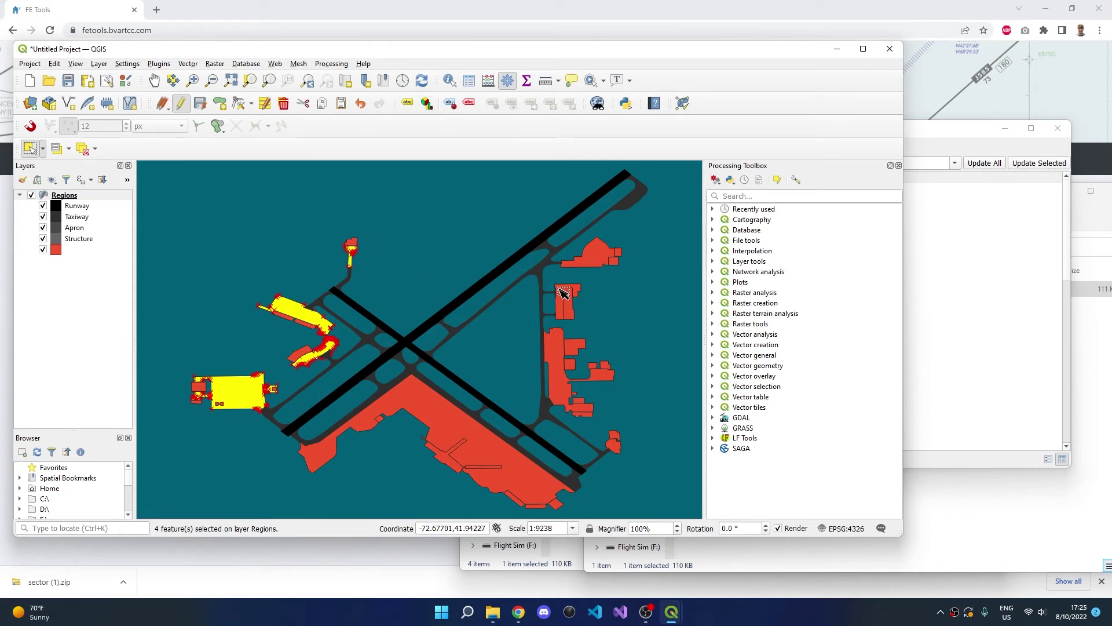
{"action": "left_click", "coordinate": [562, 297], "text": "shift"}
{"action": "left_click", "coordinate": [589, 261], "text": "shift"}
{"action": "left_click", "coordinate": [575, 309], "text": "shift"}
{"action": "left_click", "coordinate": [555, 349], "text": "shift"}
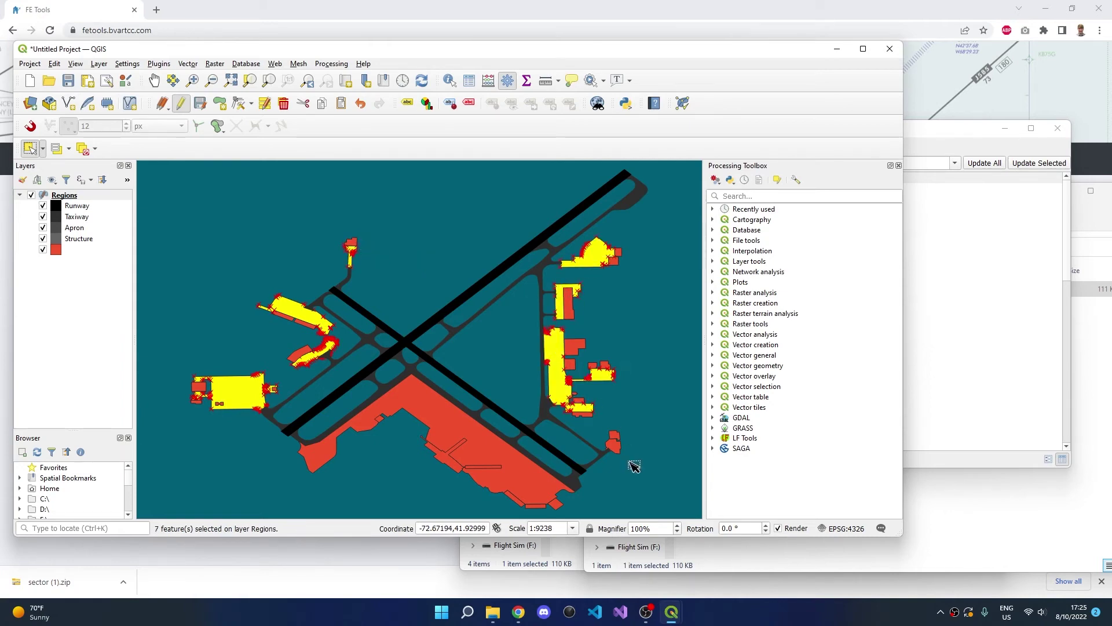
{"action": "left_click", "coordinate": [614, 446], "text": "shift"}
{"action": "left_click", "coordinate": [923, 176]}
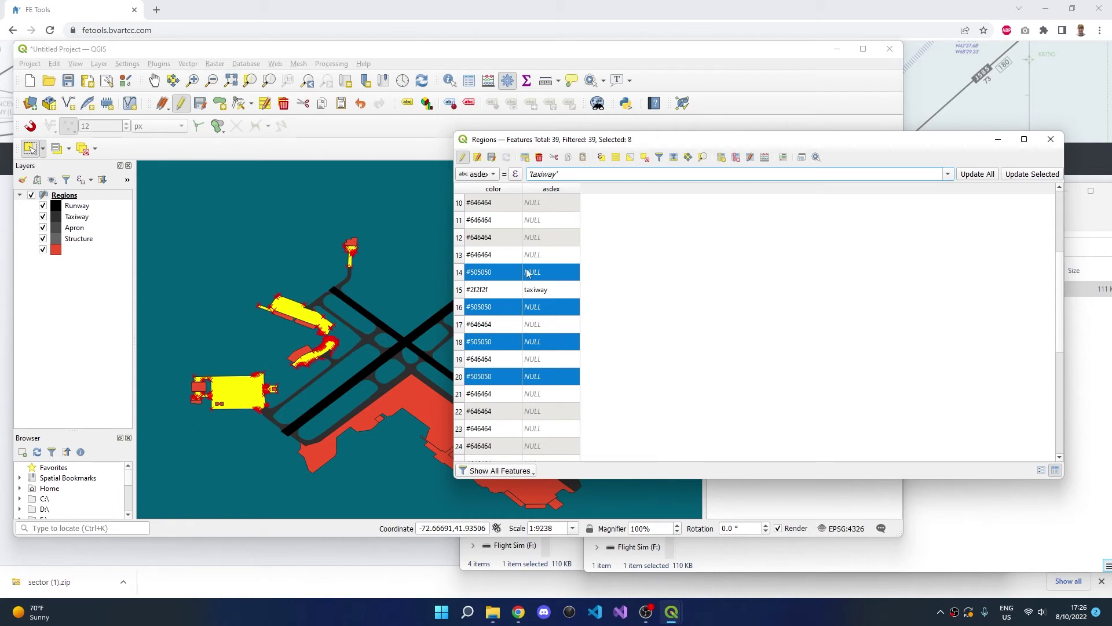
- Add row 6 to the selection and update the selected features' asdex to 'apron'
{"action": "scroll", "coordinate": [510, 275], "scroll_direction": "up", "scroll_amount": 3}
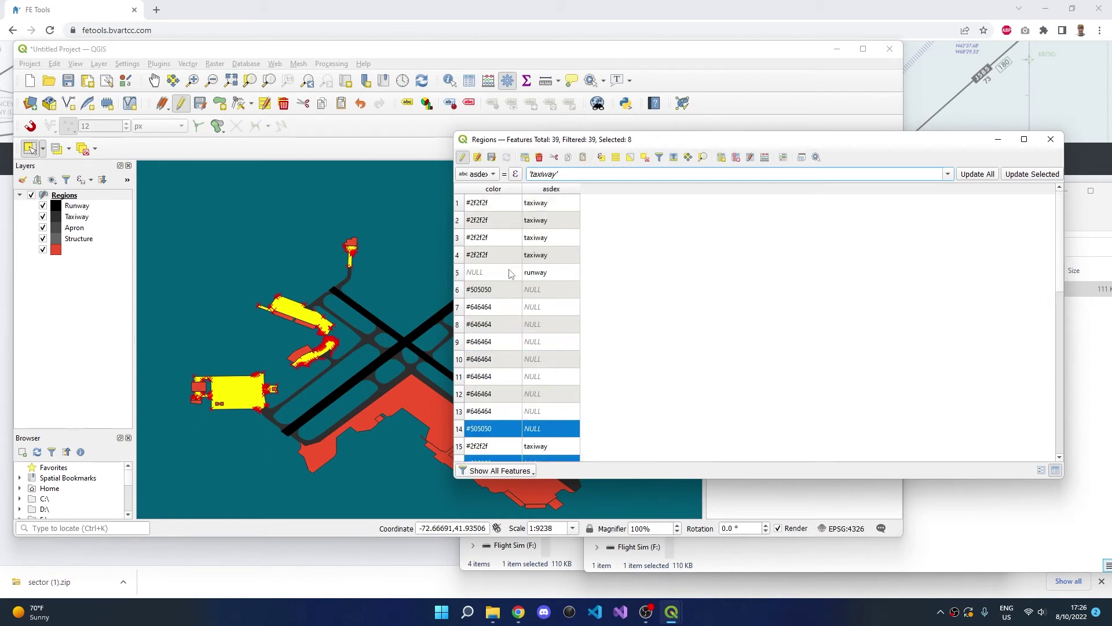
{"action": "left_click", "coordinate": [460, 294], "text": "ctrl"}
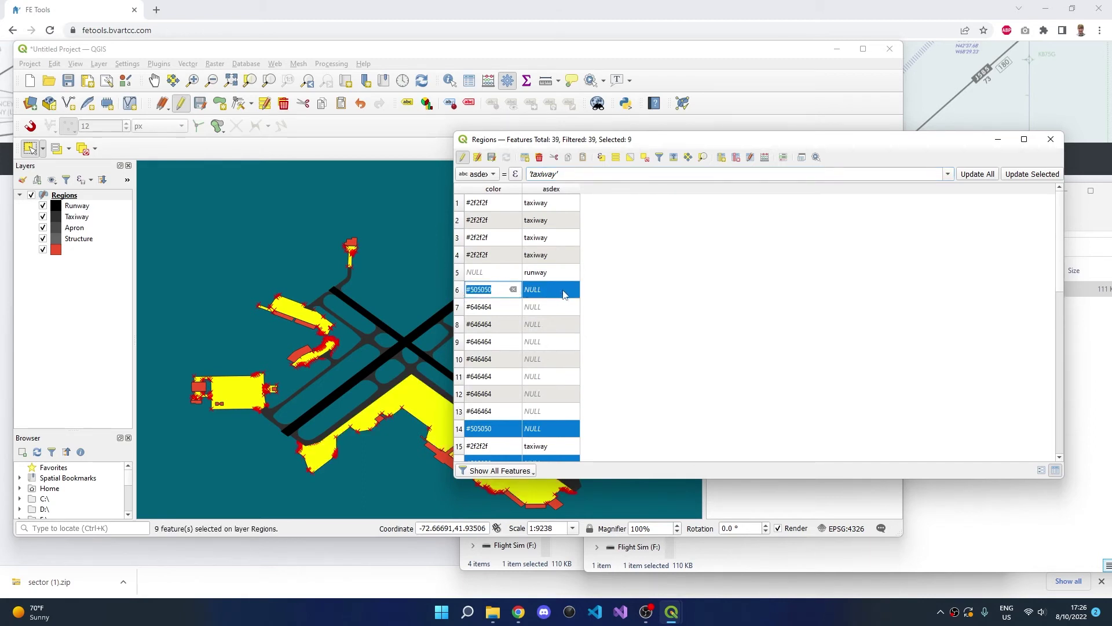
{"action": "scroll", "coordinate": [609, 287], "scroll_direction": "down", "scroll_amount": 7}
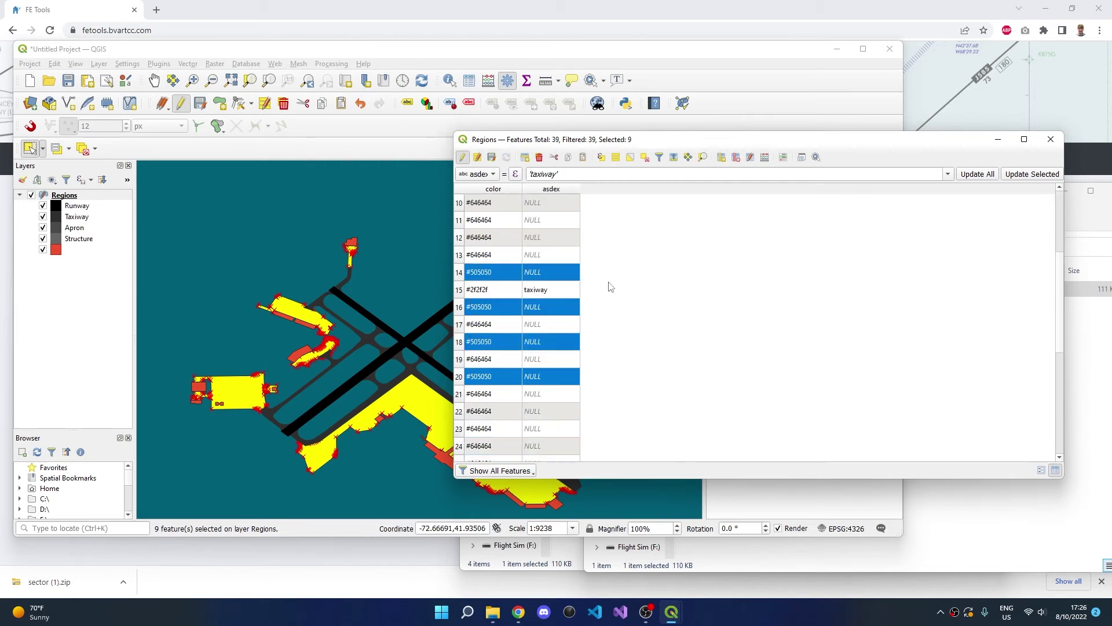
{"action": "scroll", "coordinate": [608, 288], "scroll_direction": "down", "scroll_amount": 1}
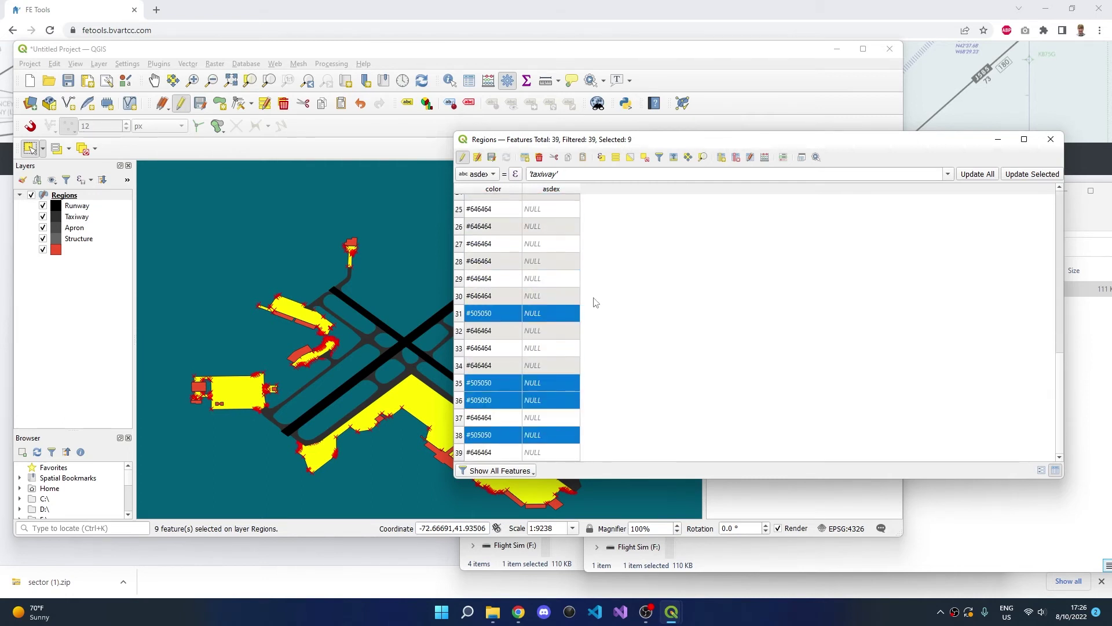
{"action": "scroll", "coordinate": [596, 301], "scroll_direction": "up", "scroll_amount": 5}
{"action": "double_click", "coordinate": [545, 172]}
{"action": "type", "text": "apron"}
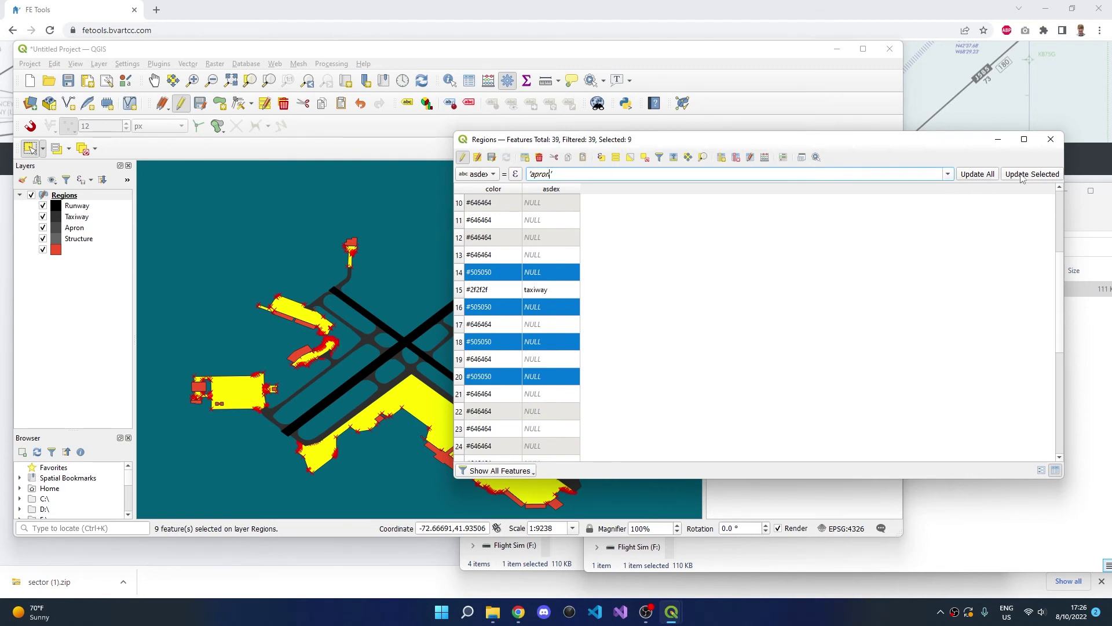
{"action": "left_click", "coordinate": [1022, 176]}
{"action": "left_click", "coordinate": [395, 253]}
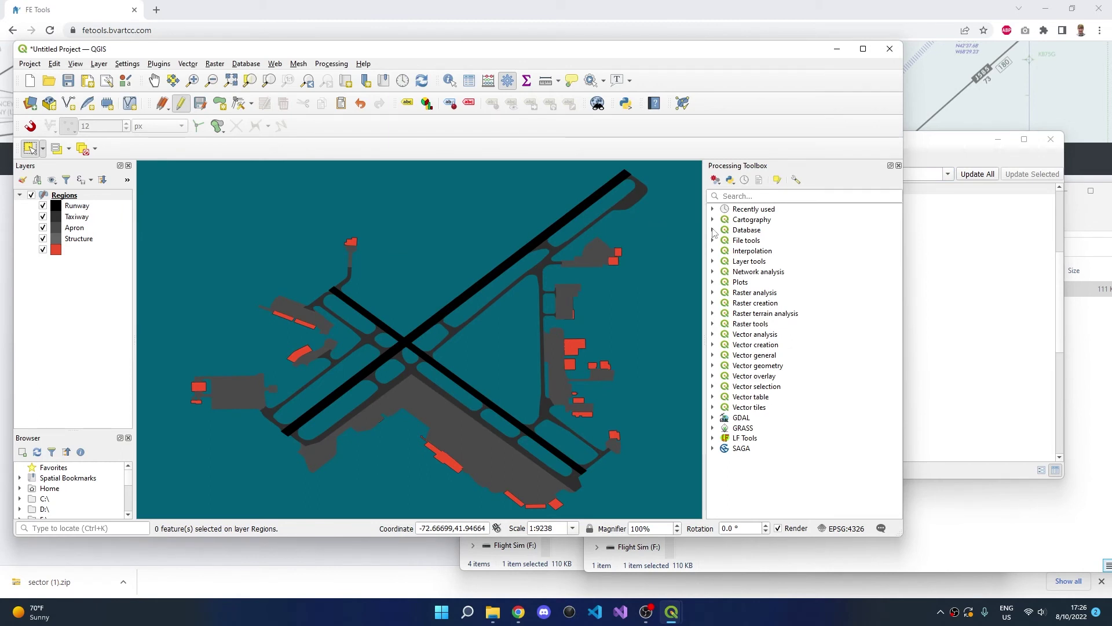
{"action": "left_click", "coordinate": [931, 150]}
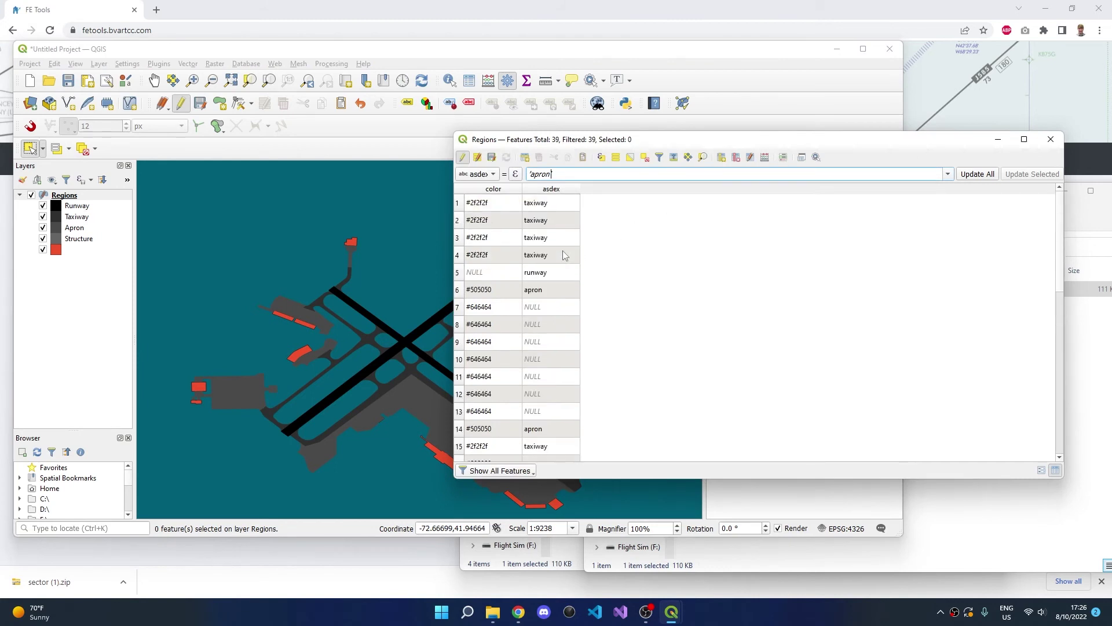
- Select every row with NULL asdex in the attribute table, rows 7 through 39
{"action": "double_click", "coordinate": [462, 307]}
{"action": "left_click_drag", "start_coordinate": [462, 308], "coordinate": [461, 412]}
{"action": "scroll", "coordinate": [498, 376], "scroll_direction": "down", "scroll_amount": 3}
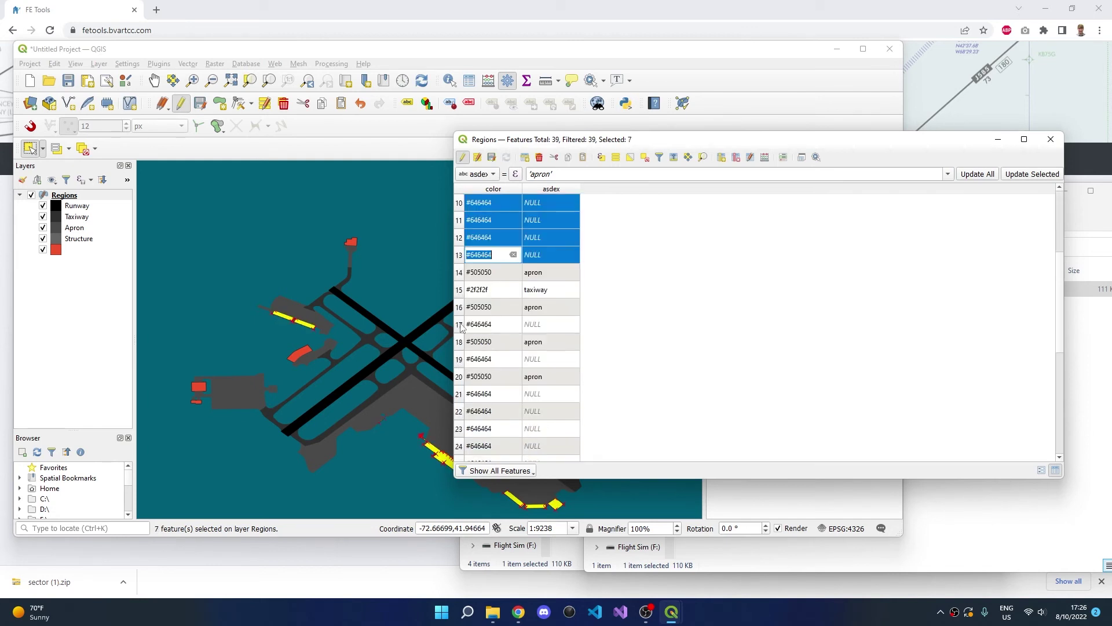
{"action": "left_click", "coordinate": [461, 324], "text": "ctrl"}
{"action": "left_click", "coordinate": [459, 360], "text": "ctrl"}
{"action": "left_click", "coordinate": [459, 394], "text": "ctrl"}
{"action": "left_click", "coordinate": [460, 411], "text": "ctrl"}
{"action": "left_click", "coordinate": [461, 429], "text": "ctrl"}
{"action": "scroll", "coordinate": [467, 362], "scroll_direction": "down", "scroll_amount": 2}
{"action": "left_click", "coordinate": [459, 342], "text": "ctrl"}
{"action": "left_click", "coordinate": [460, 359], "text": "ctrl"}
{"action": "left_click", "coordinate": [459, 377], "text": "ctrl"}
{"action": "left_click", "coordinate": [460, 394], "text": "ctrl"}
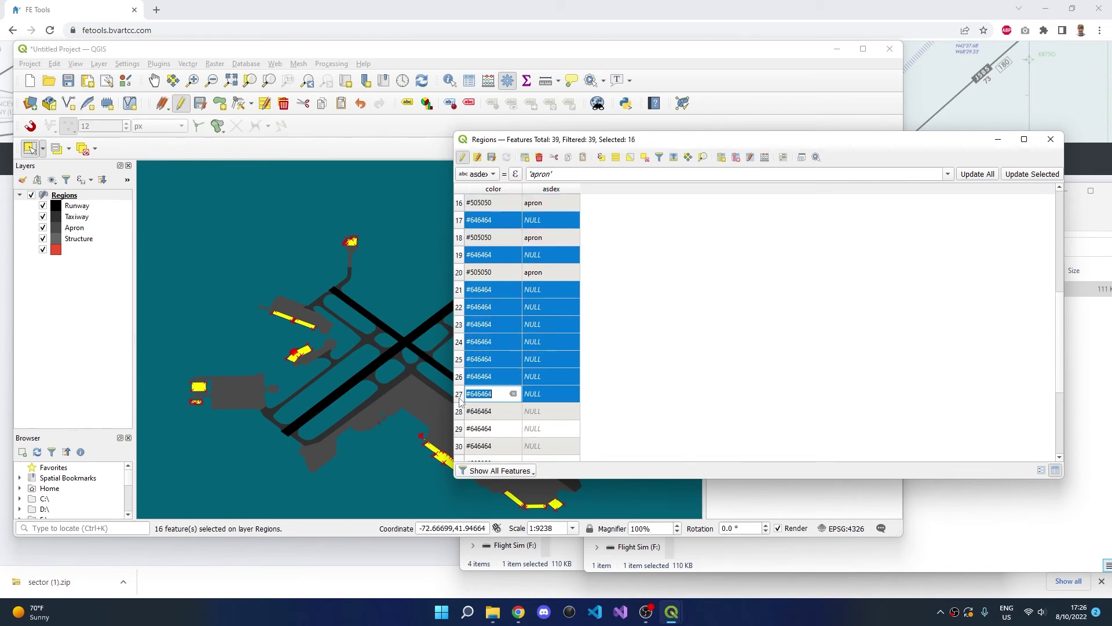
{"action": "left_click", "coordinate": [459, 411], "text": "ctrl"}
{"action": "left_click", "coordinate": [461, 429], "text": "ctrl"}
{"action": "scroll", "coordinate": [461, 429], "scroll_direction": "down", "scroll_amount": 3}
{"action": "left_click", "coordinate": [460, 298], "text": "ctrl"}
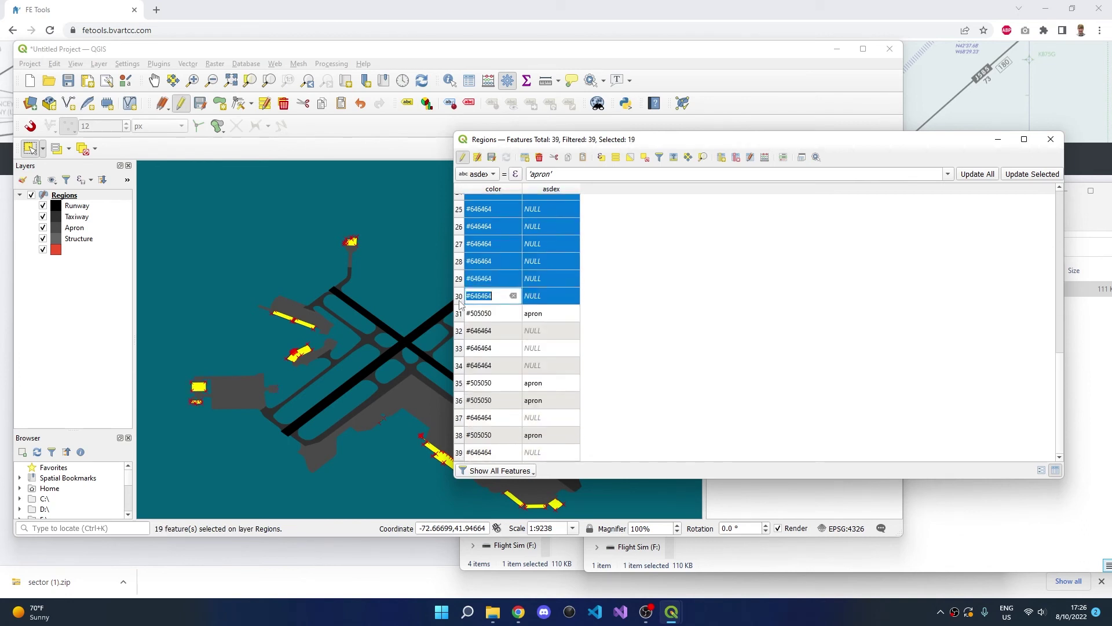
{"action": "left_click", "coordinate": [459, 333], "text": "ctrl"}
{"action": "left_click", "coordinate": [459, 348], "text": "ctrl"}
{"action": "left_click", "coordinate": [460, 365], "text": "ctrl"}
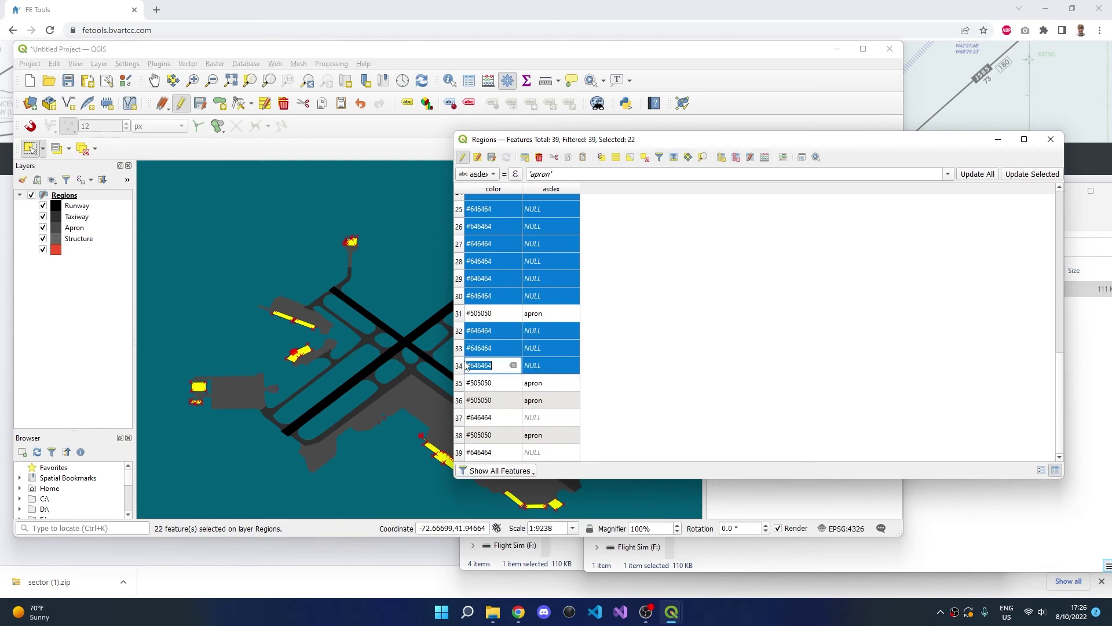
{"action": "left_click", "coordinate": [462, 418], "text": "ctrl"}
{"action": "left_click", "coordinate": [459, 453], "text": "ctrl"}
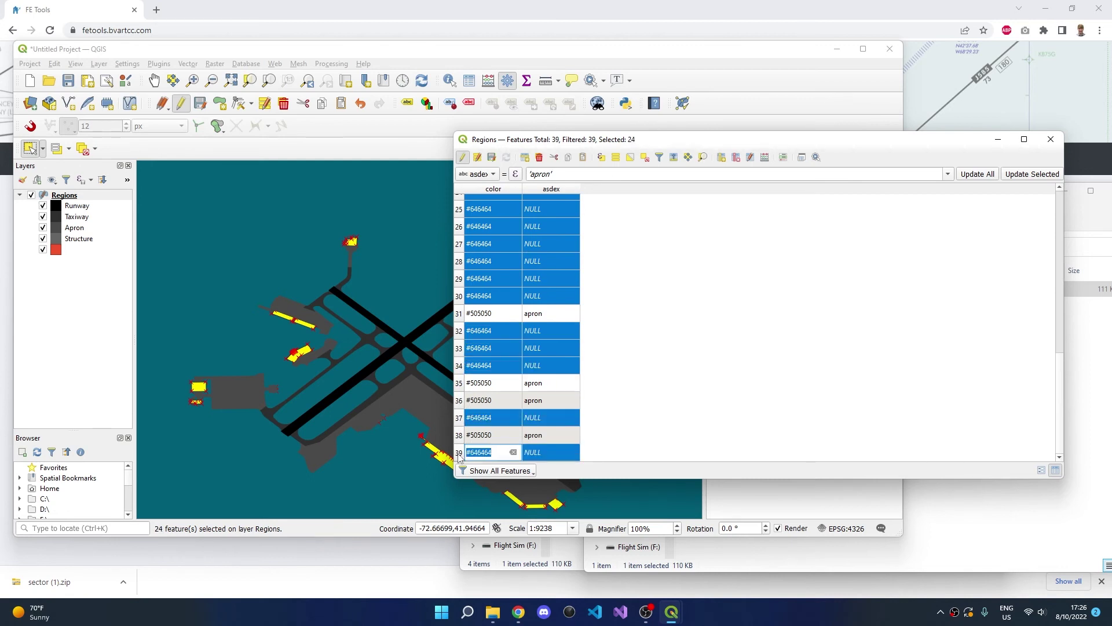
- Update the selected features' asdex to 'structure' and check the map
{"action": "double_click", "coordinate": [541, 175]}
{"action": "type", "text": "structure"}
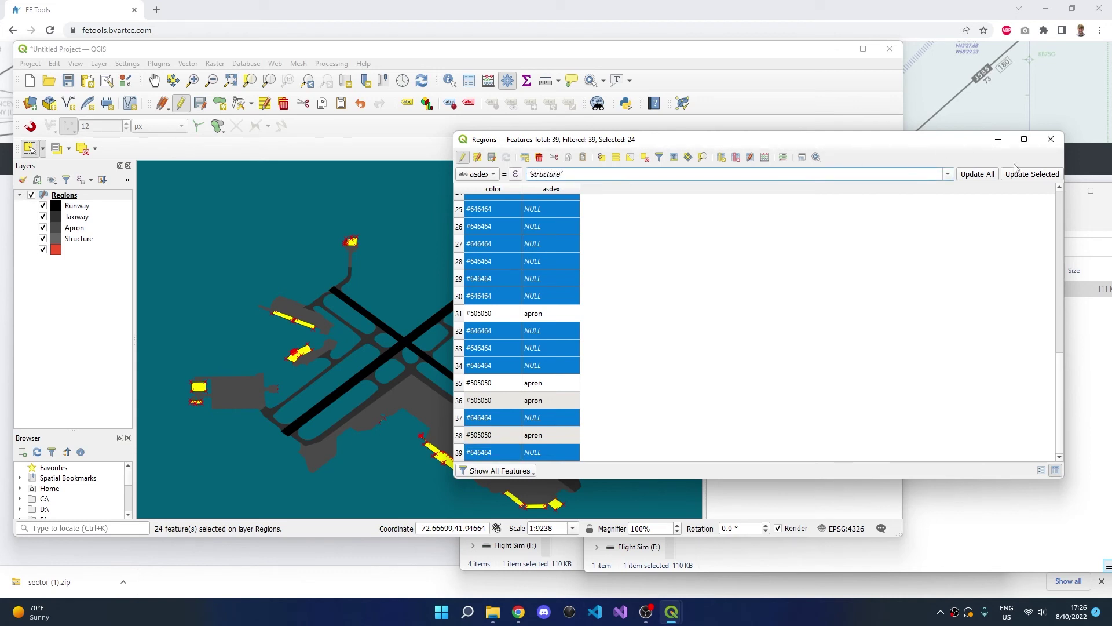
{"action": "left_click", "coordinate": [1019, 172]}
{"action": "left_click", "coordinate": [407, 261]}
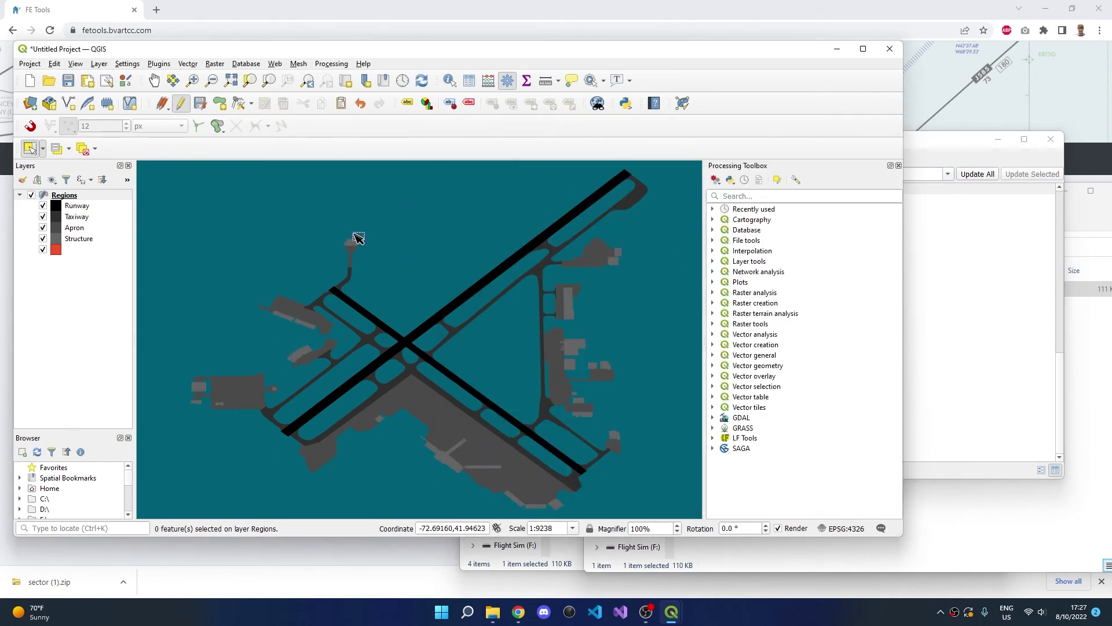
- Open Save Features As for the Regions layer, set to GeoJSON in EPSG:4326 - WGS 84
{"action": "right_click", "coordinate": [103, 195]}
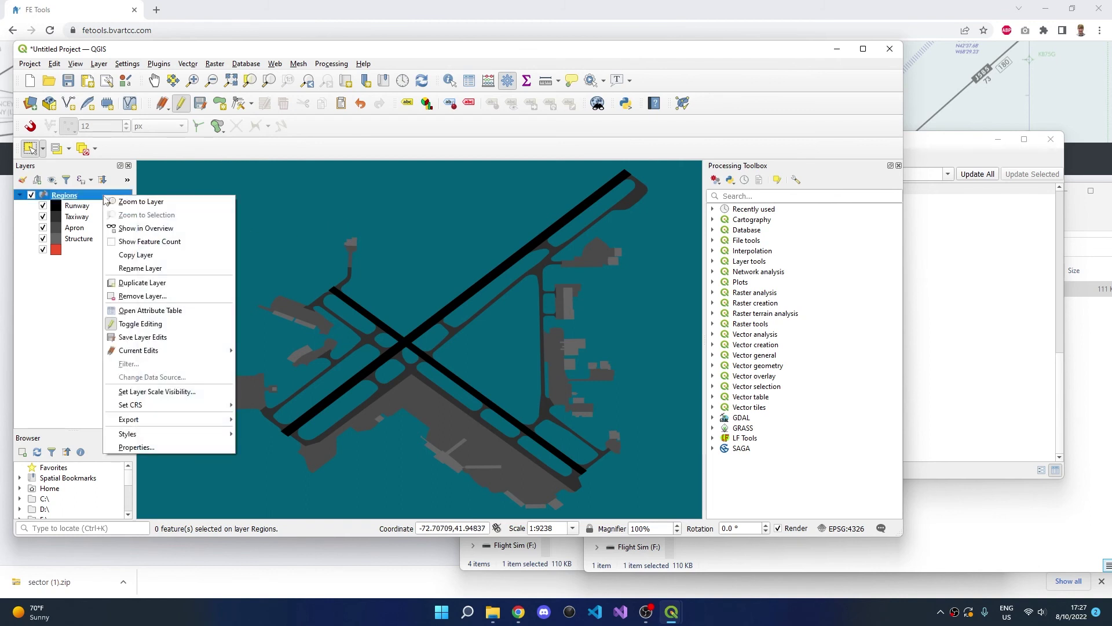
{"action": "mouse_move", "coordinate": [149, 421]}
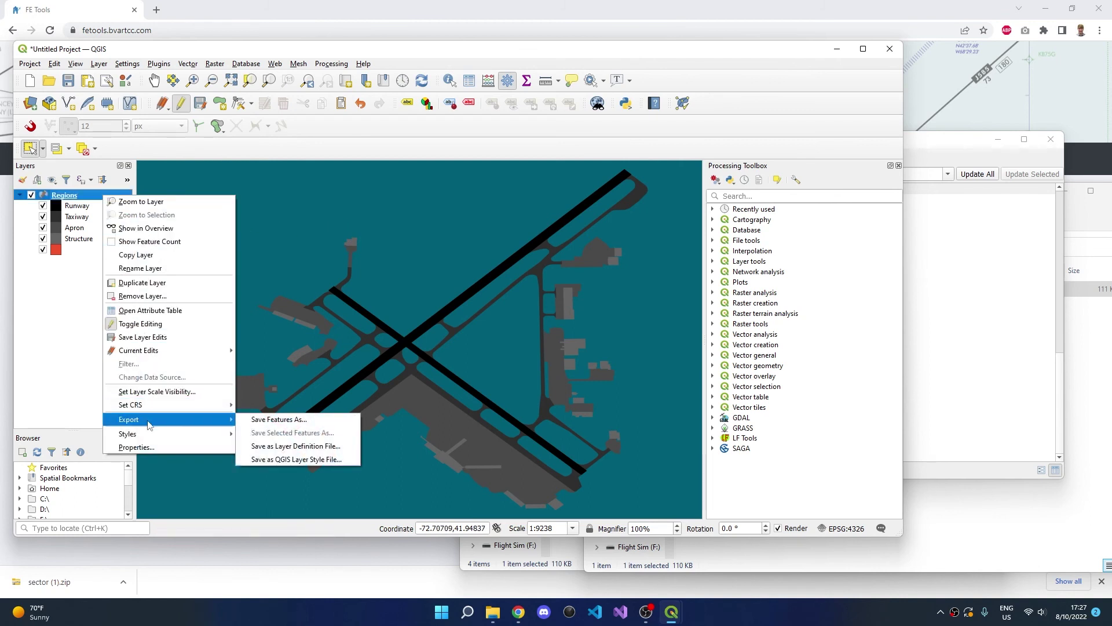
{"action": "left_click", "coordinate": [305, 421]}
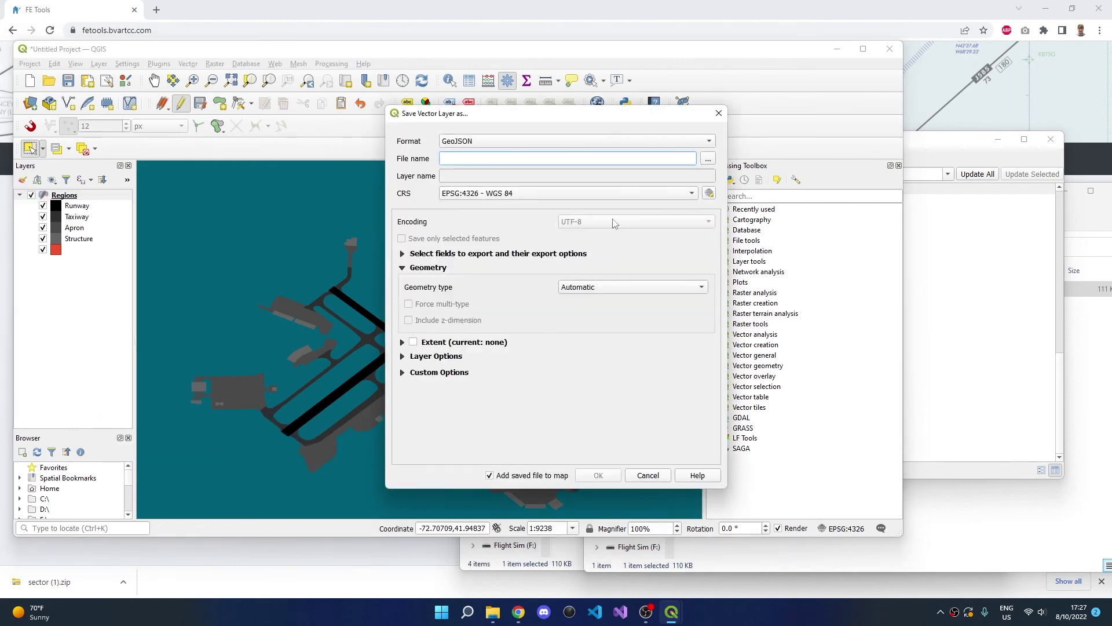
- Set the output file to BDL ASDEX.geojson in the Documents folder
{"action": "left_click", "coordinate": [708, 158]}
{"action": "left_click", "coordinate": [429, 243]}
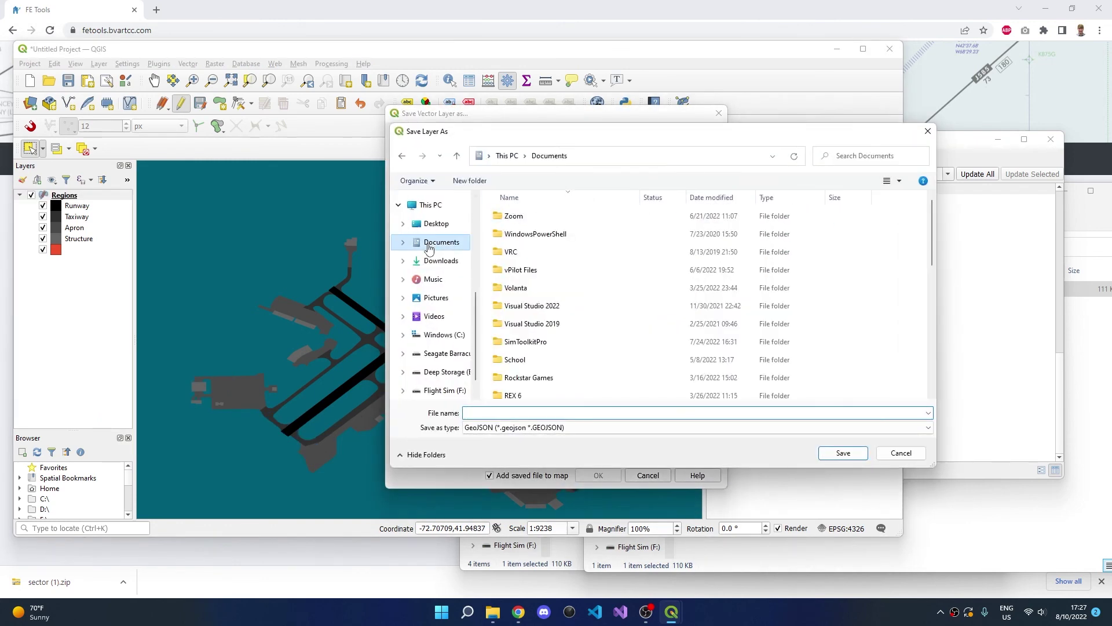
{"action": "type", "text": "BDL ASDEX"}
{"action": "left_click", "coordinate": [822, 452]}
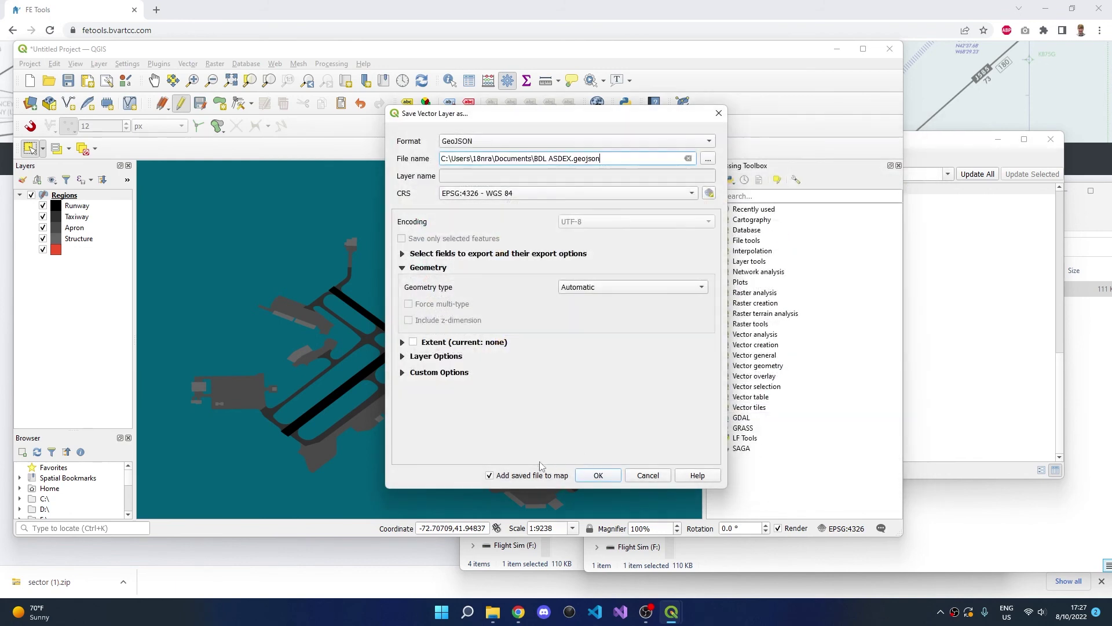
- Export Regions to BDL ASDEX.geojson with 'Add saved file to map' unchecked
{"action": "left_click", "coordinate": [490, 476]}
{"action": "left_click", "coordinate": [597, 475]}
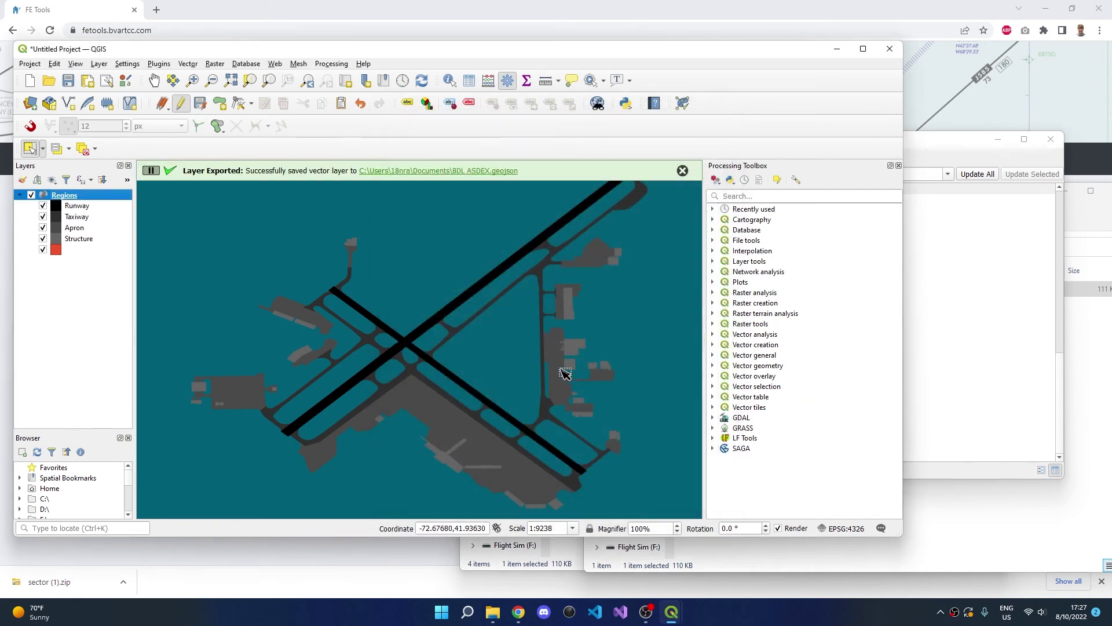